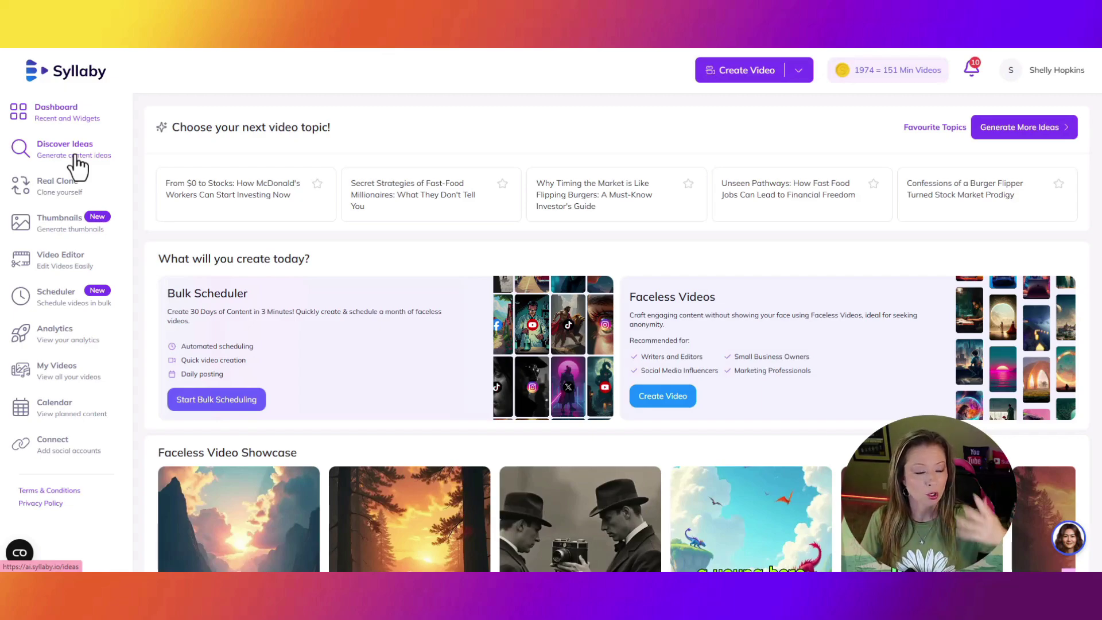
- Look through the Real Clone, My Videos and Bulk Scheduler pages and return to the Dashboard
click(62, 188)
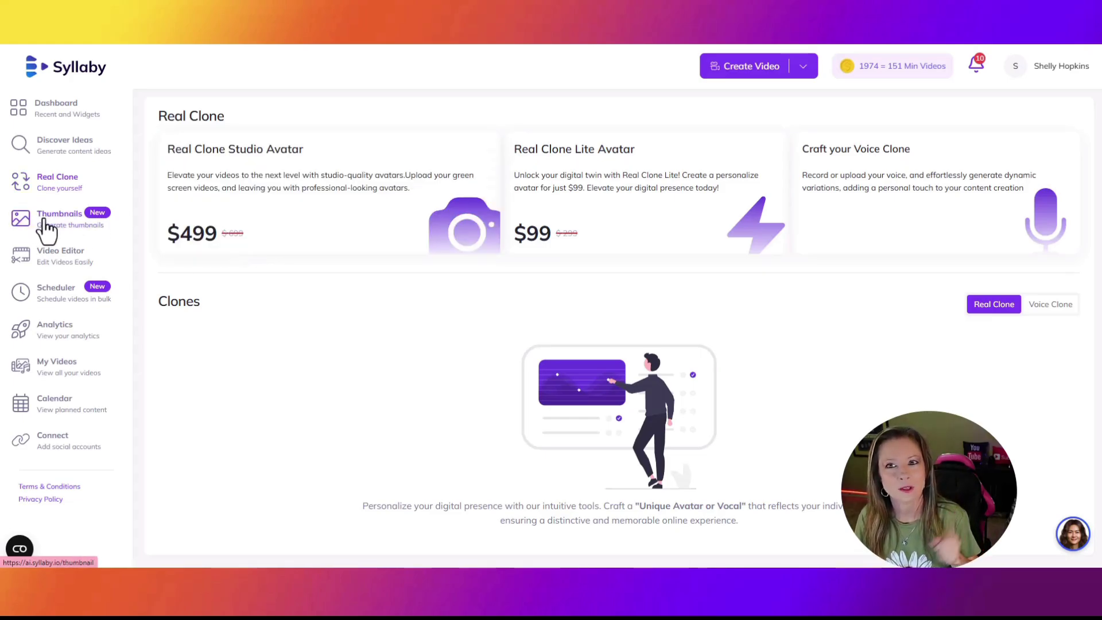
click(56, 267)
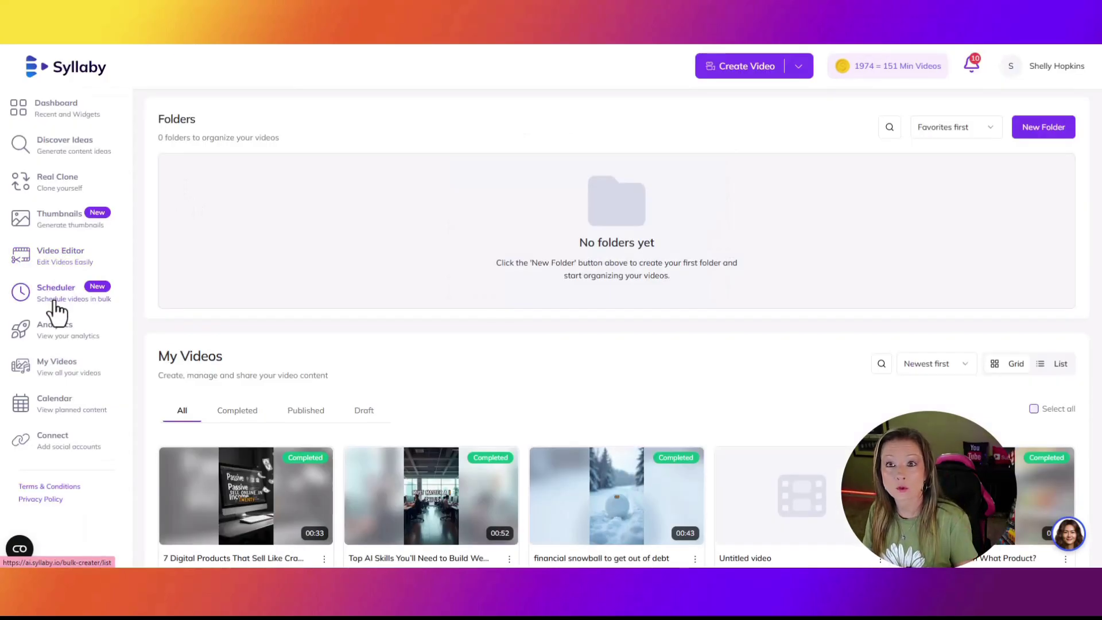
click(55, 310)
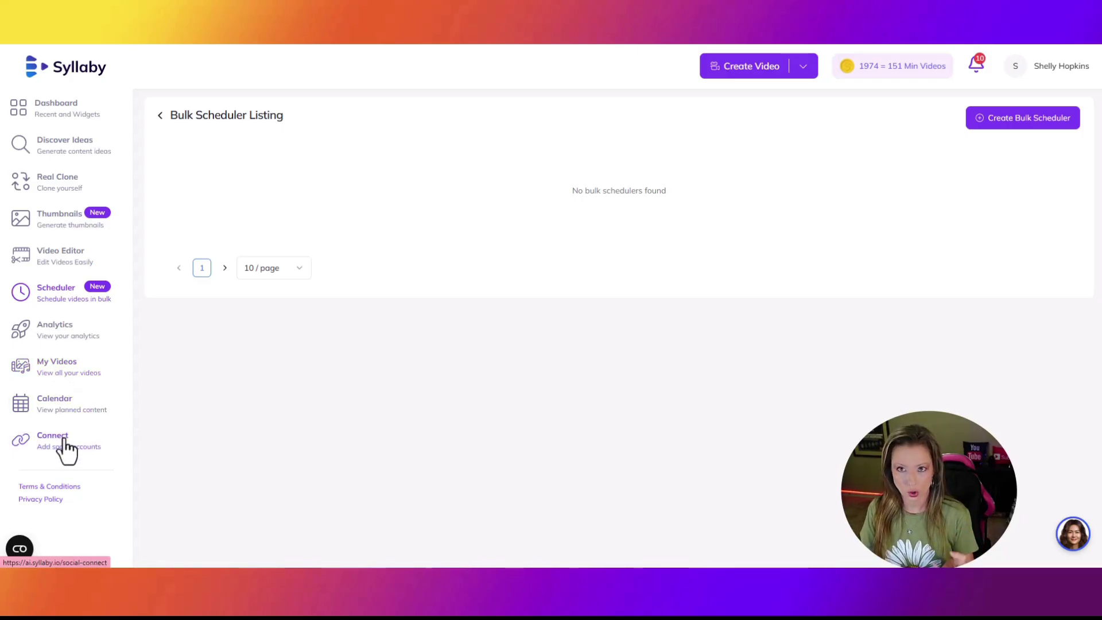
click(62, 113)
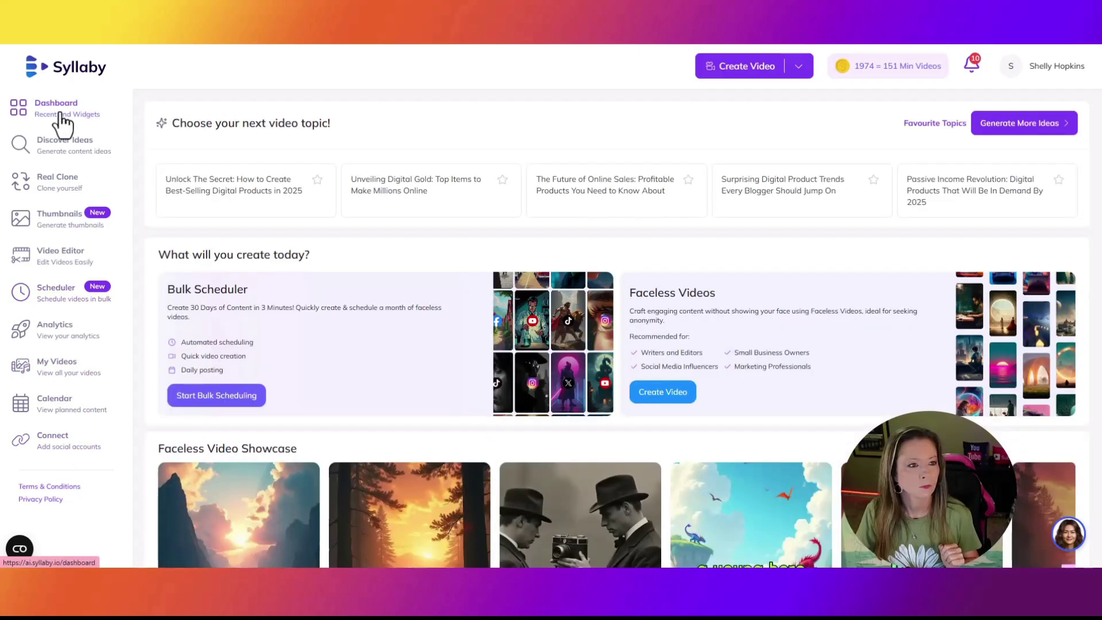
- Search Google content ideas for "make money with AI" and review the suggested questions with their volume, trend, CPC and competition
click(73, 150)
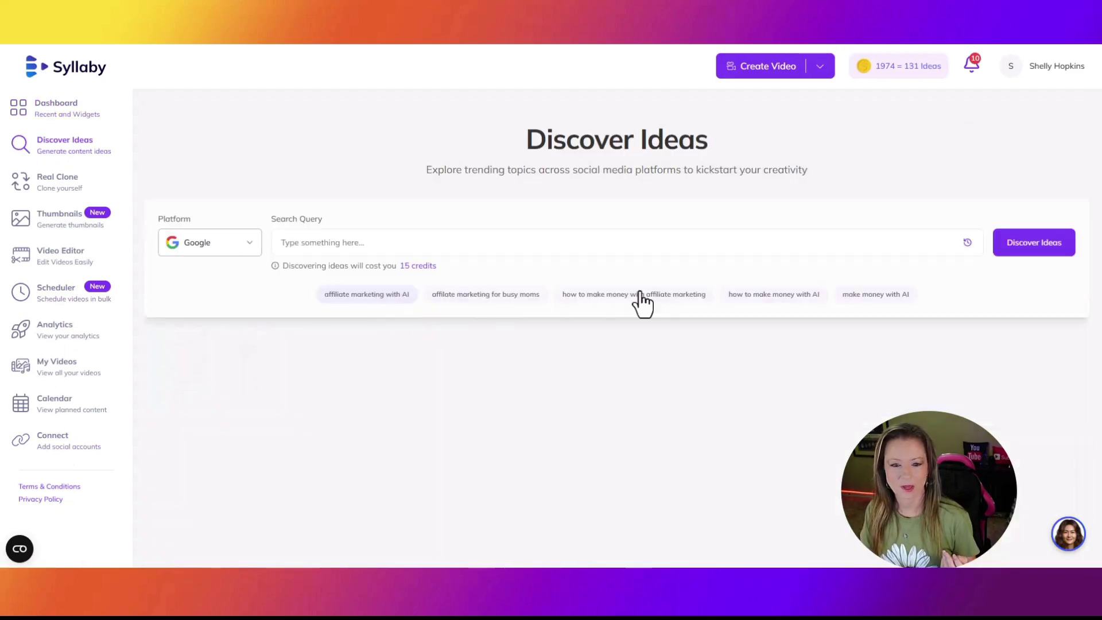
click(861, 294)
scroll(859, 297, down, 2)
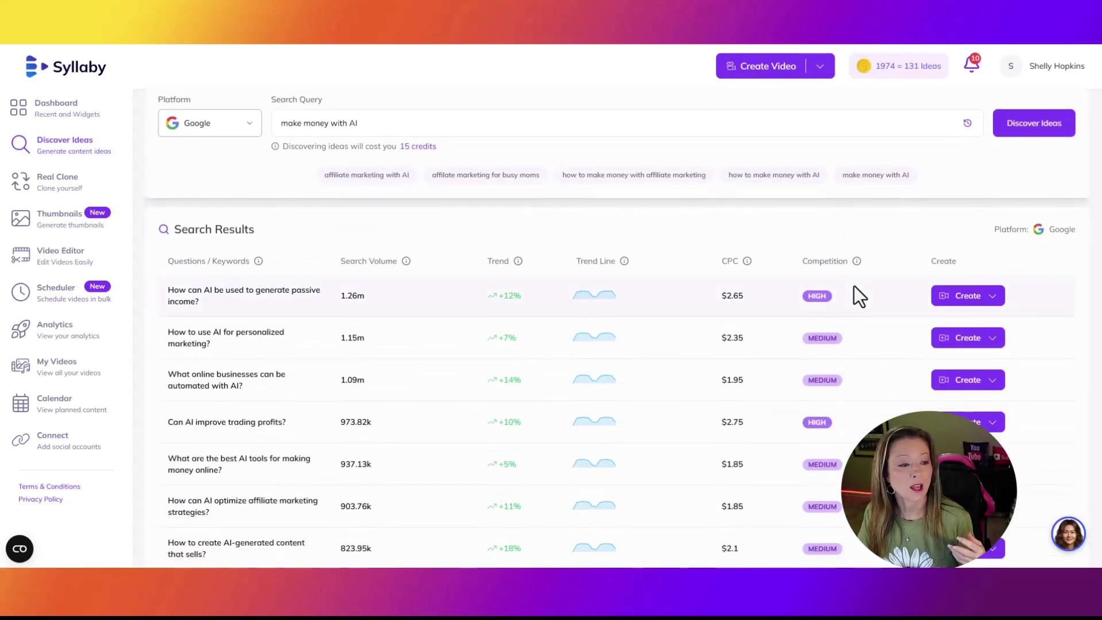
scroll(854, 287, down, 2)
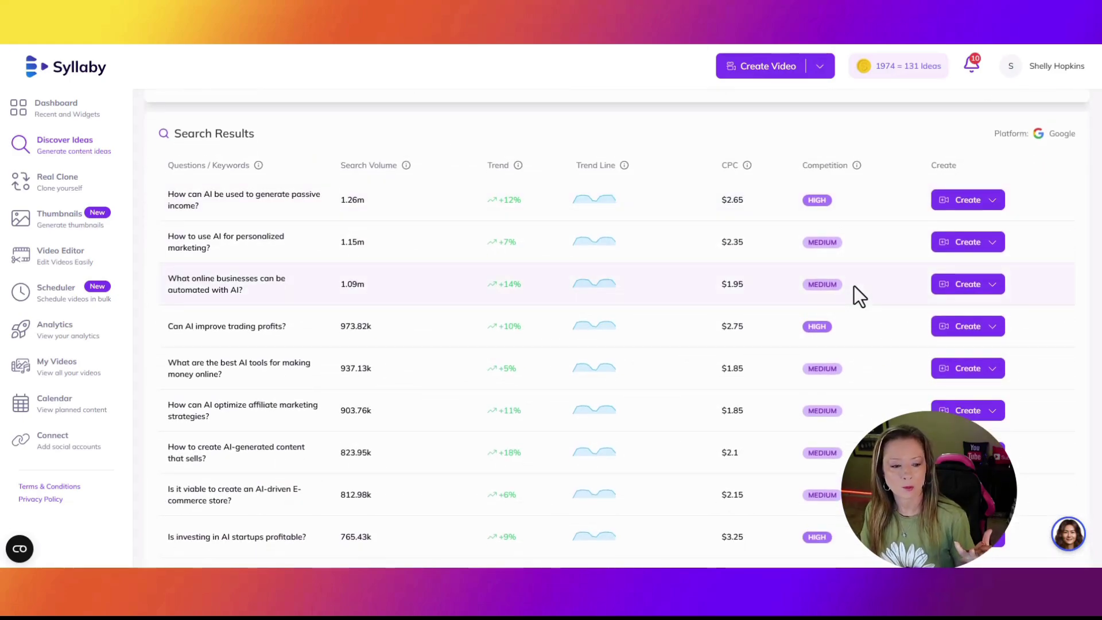
scroll(855, 287, up, 2)
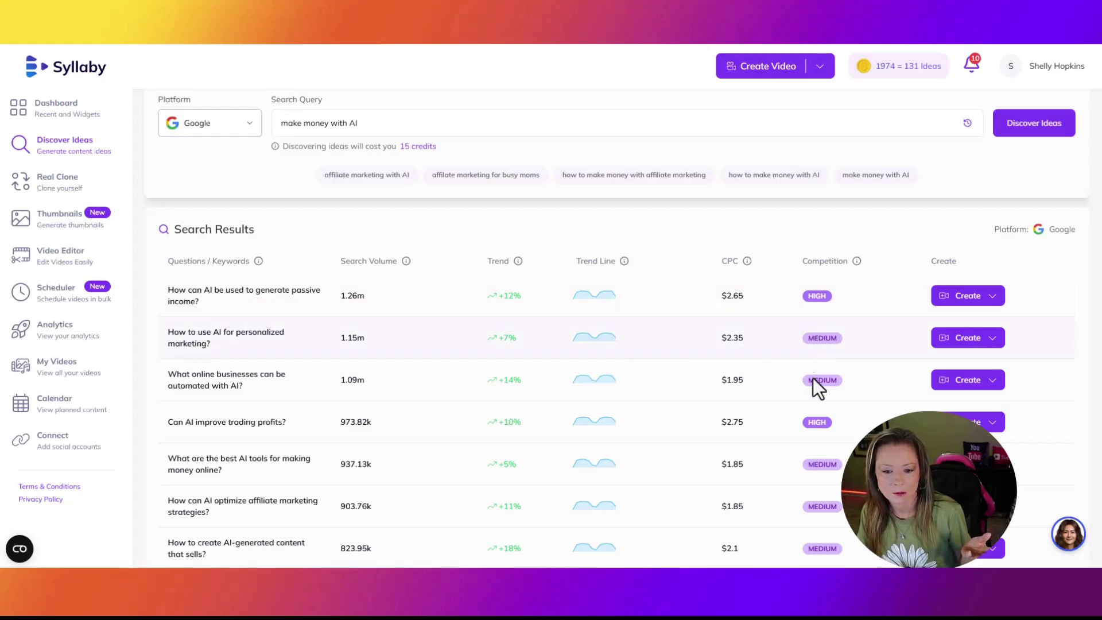
scroll(812, 373, down, 3)
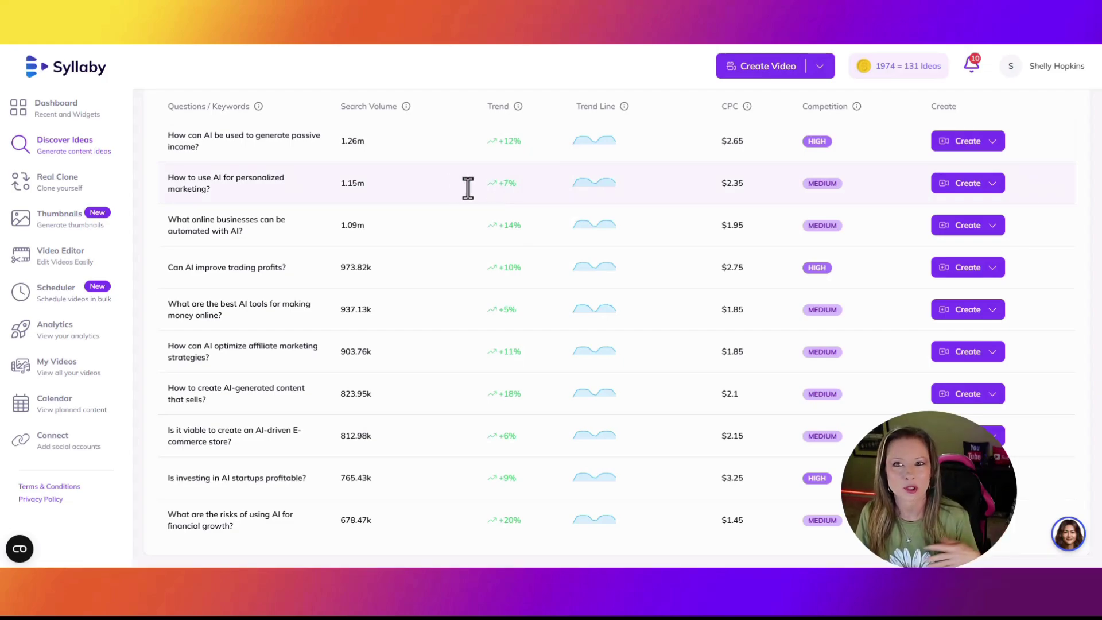
scroll(383, 159, up, 5)
- Start a new faceless video and choose the Hyper Realism AI visual style
mouse_move(778, 74)
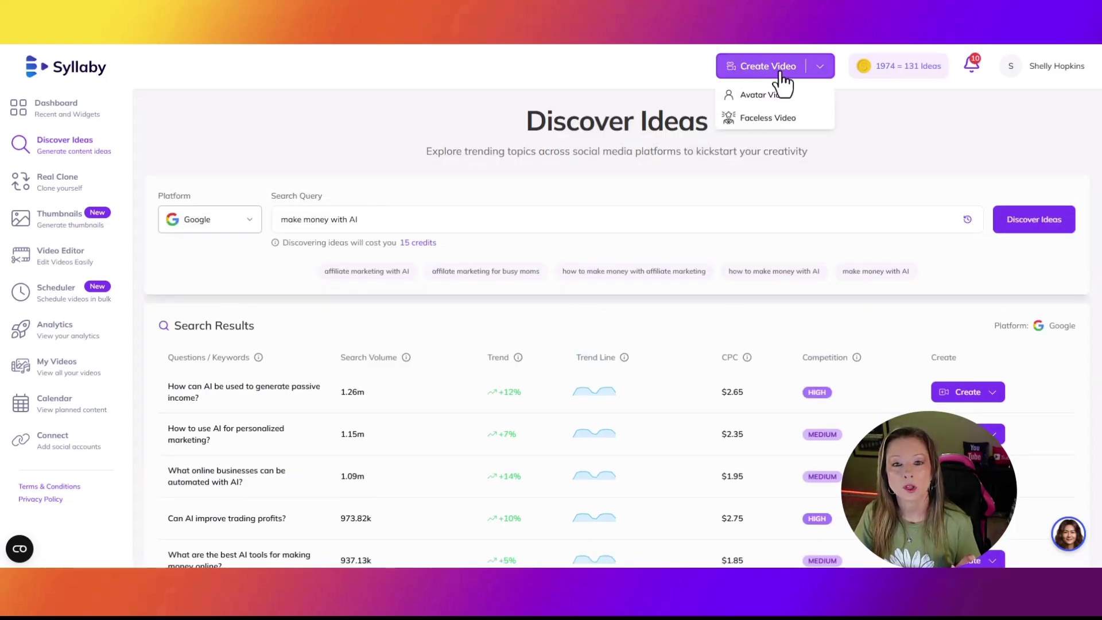
click(759, 121)
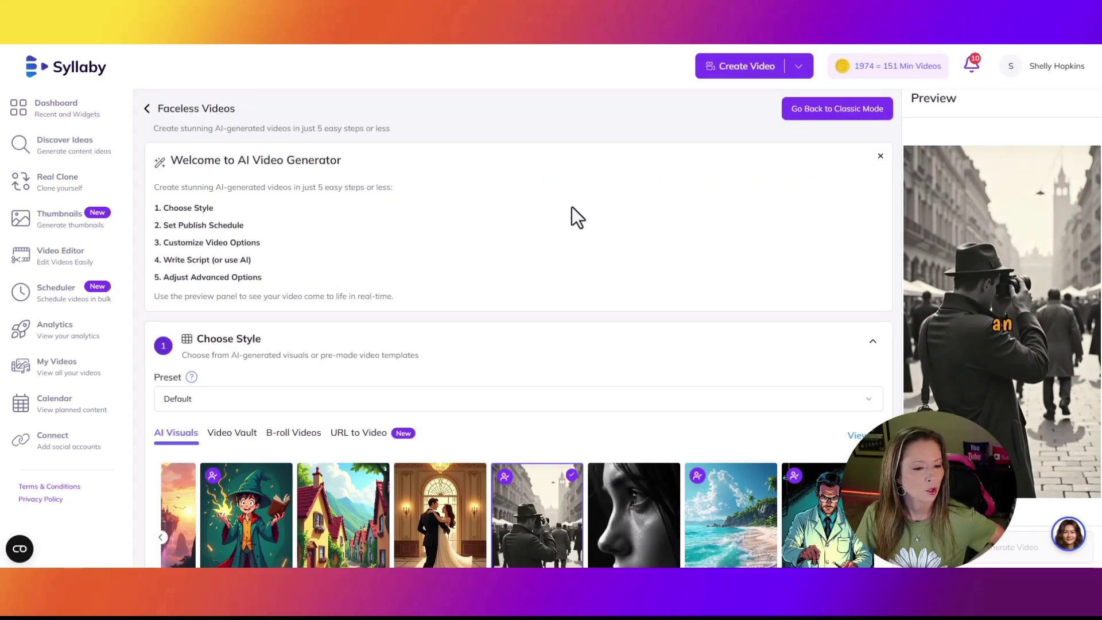
scroll(571, 207, down, 2)
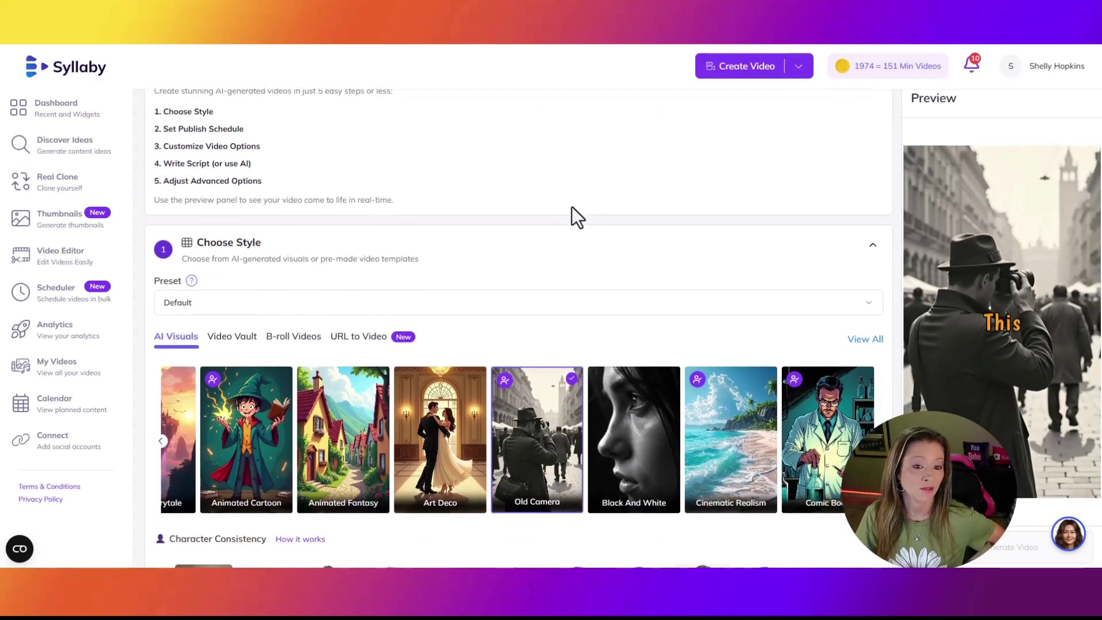
scroll(572, 217, down, 3)
click(877, 251)
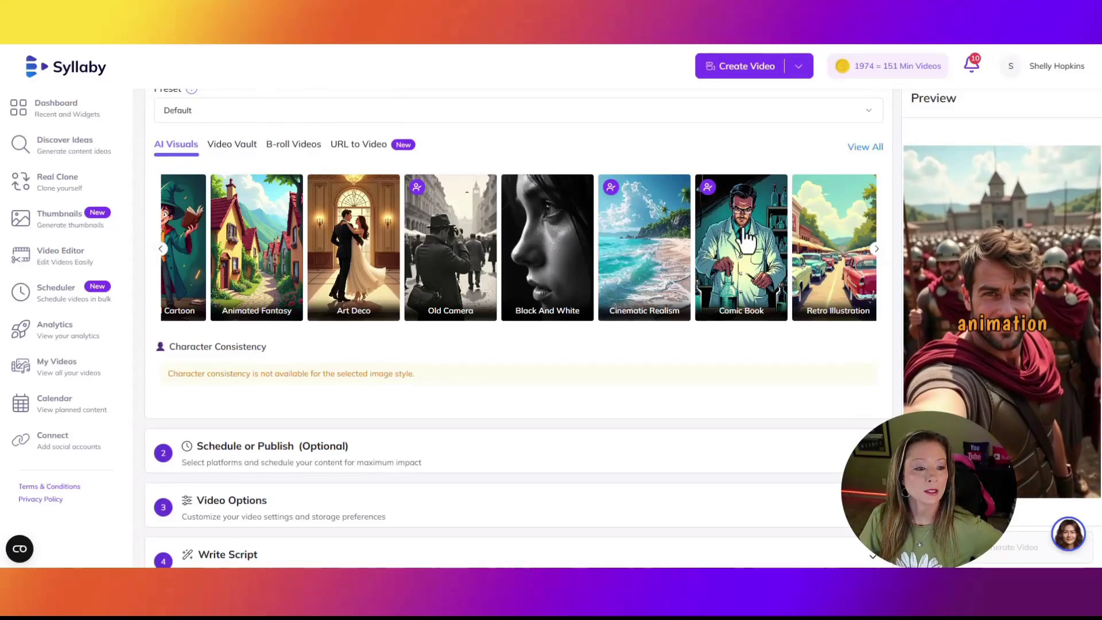
click(877, 251)
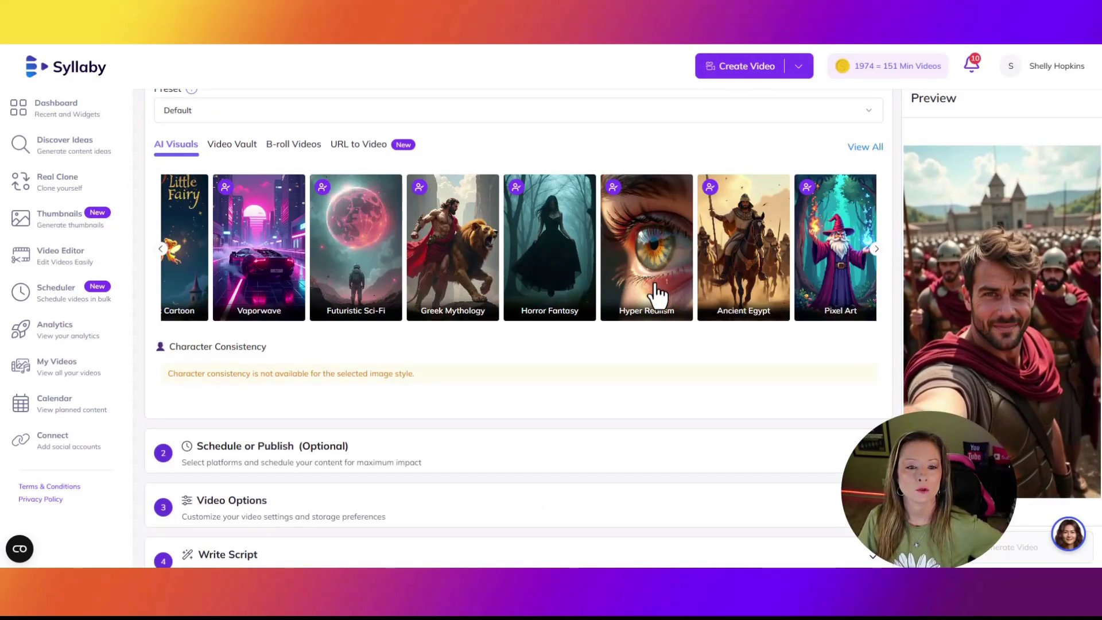
click(656, 292)
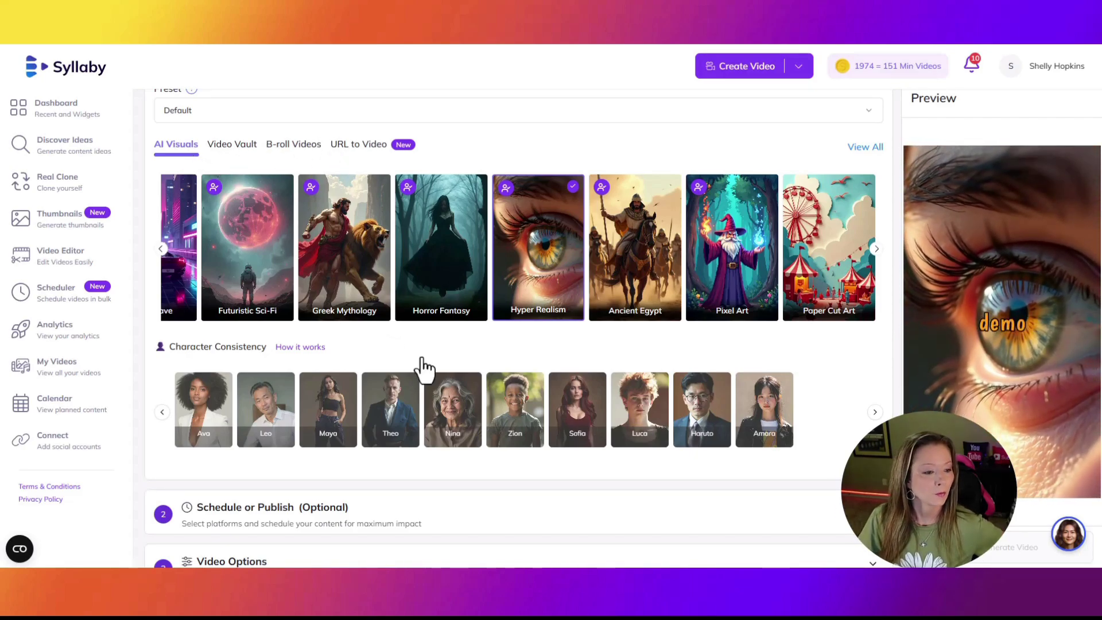
mouse_move(251, 428)
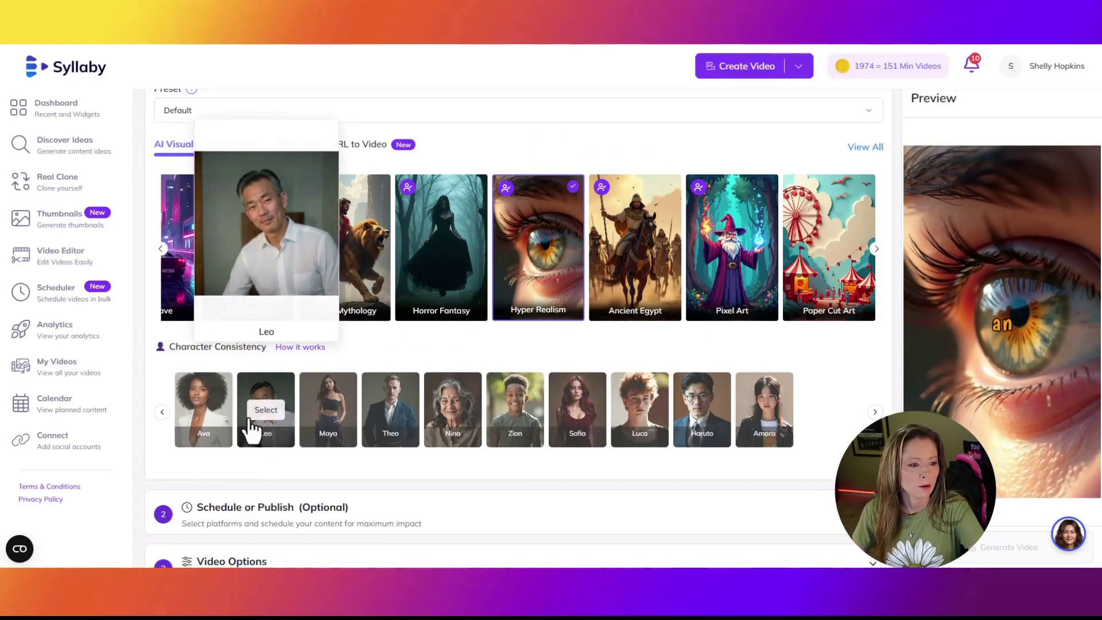
scroll(396, 401, down, 2)
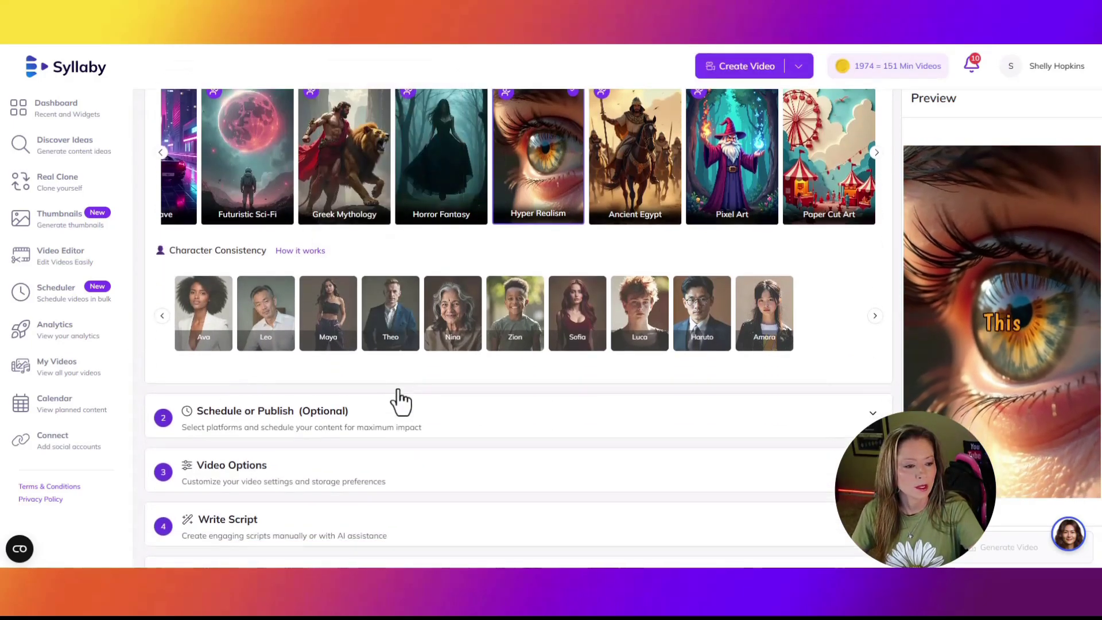
- Review the target platforms and description settings, set the publishing option to Publish Now, and continue to the video options
scroll(315, 373, down, 2)
click(836, 330)
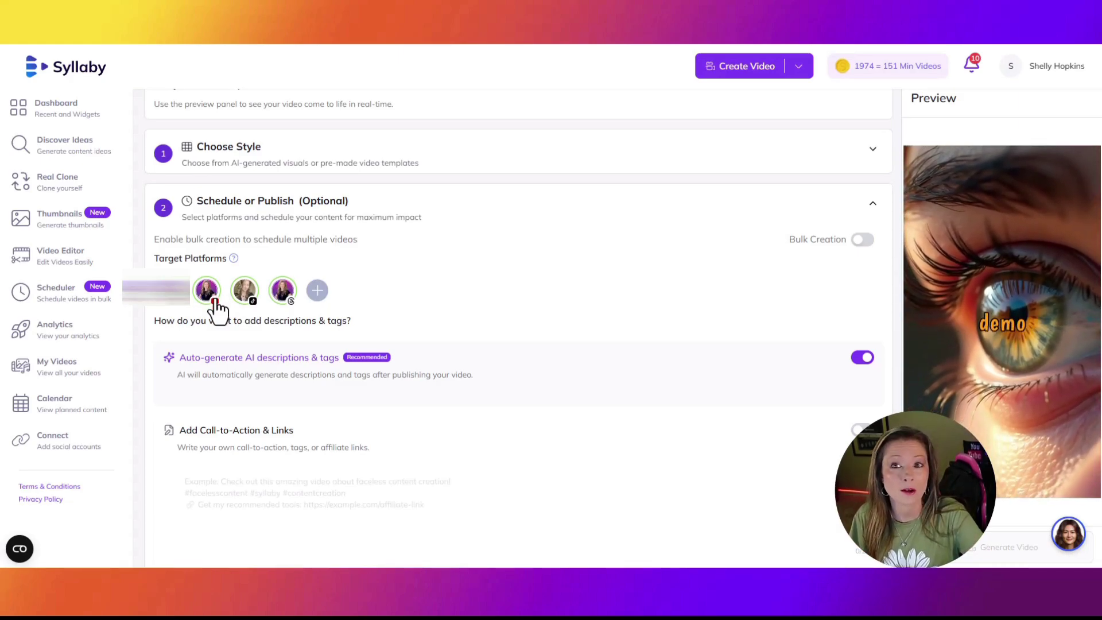
scroll(614, 283, down, 2)
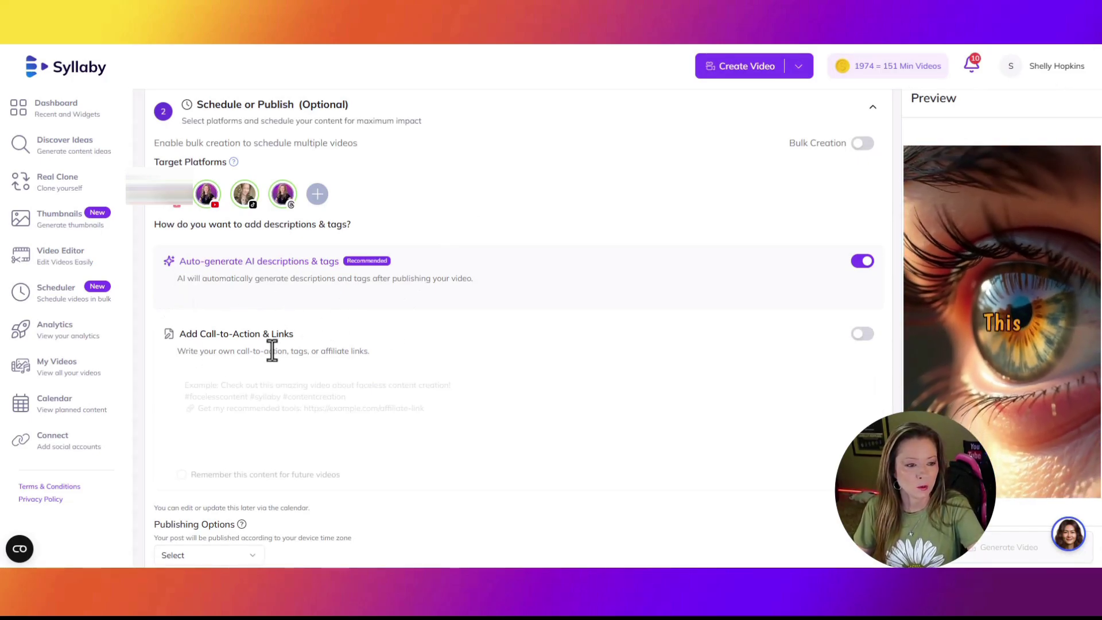
scroll(272, 351, down, 2)
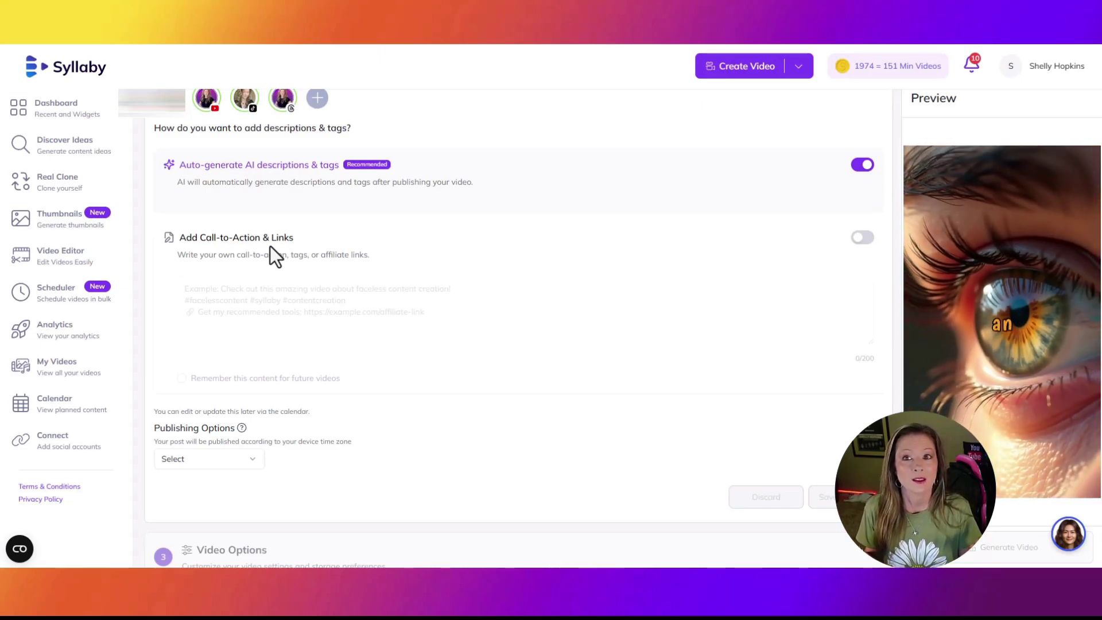
scroll(270, 247, down, 2)
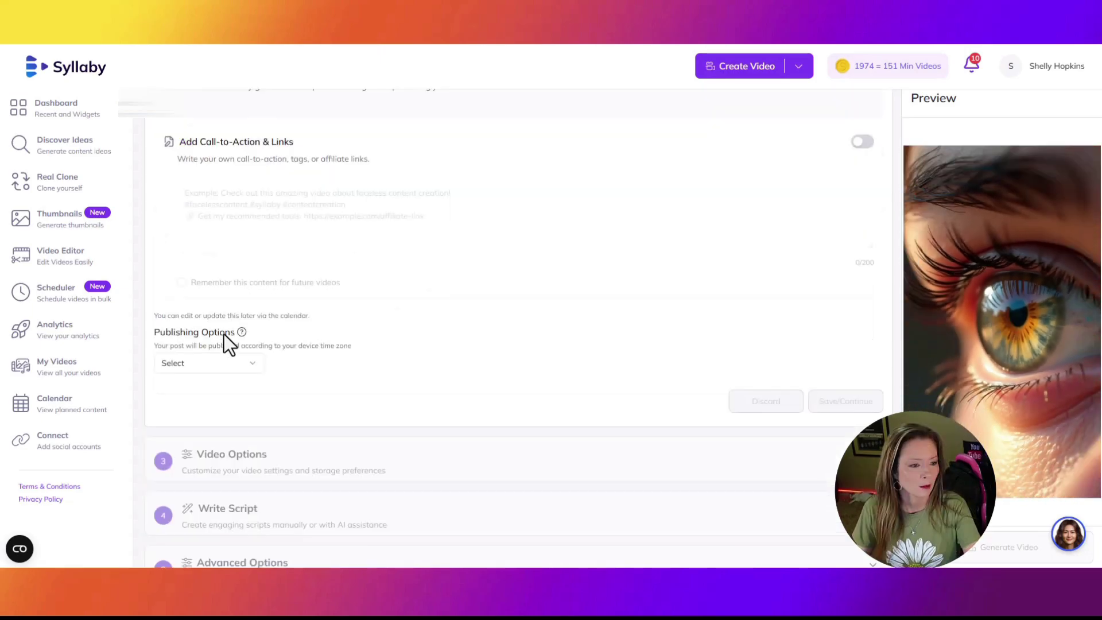
click(251, 364)
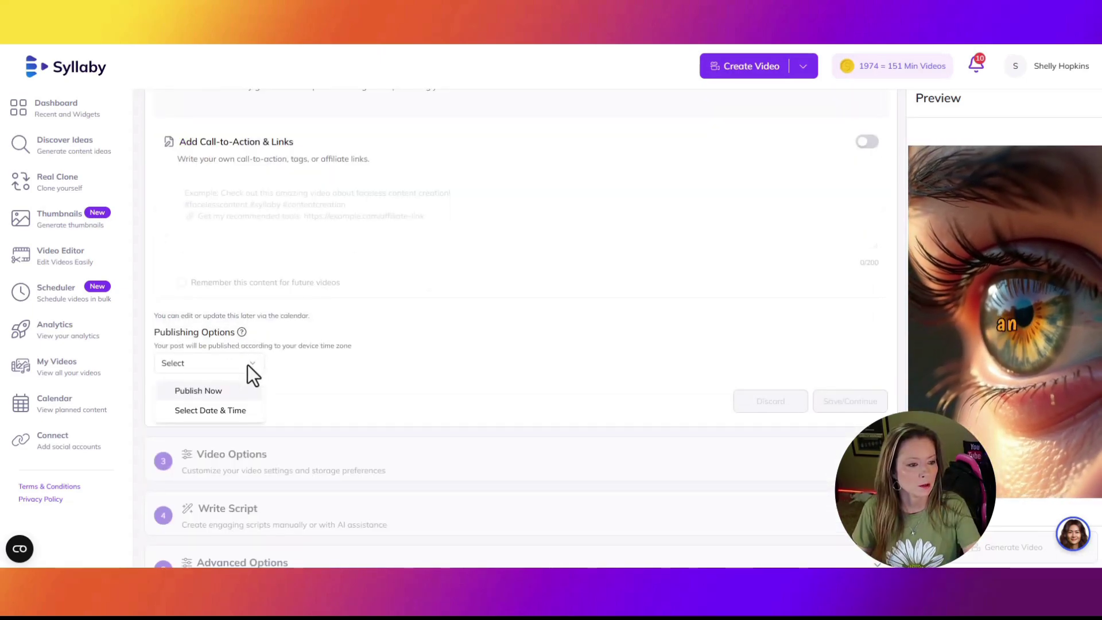
click(222, 391)
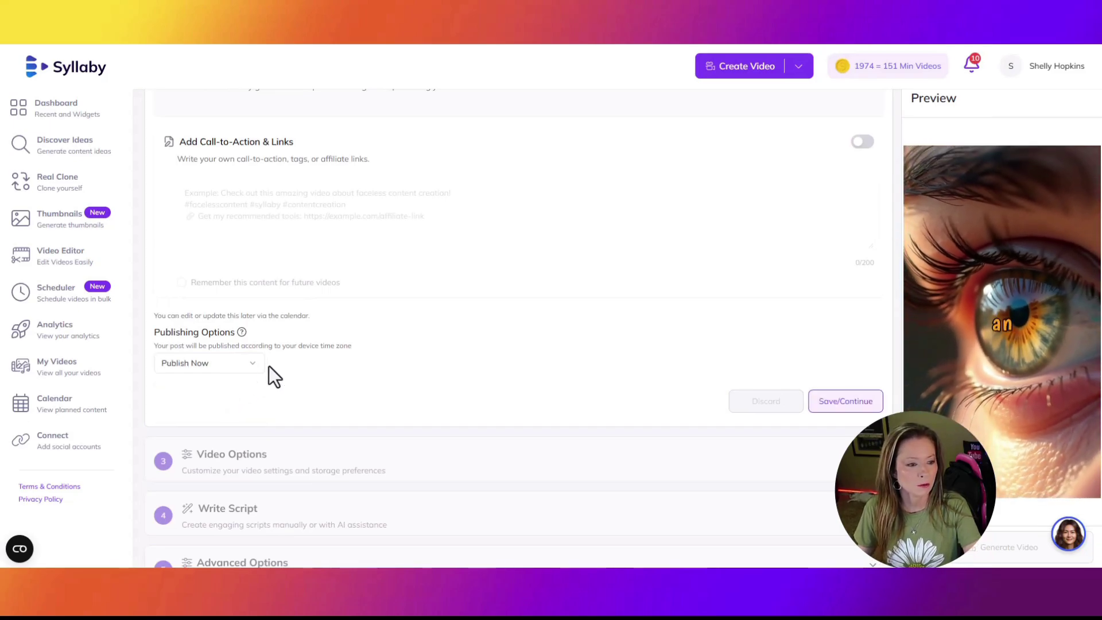
scroll(233, 201, up, 2)
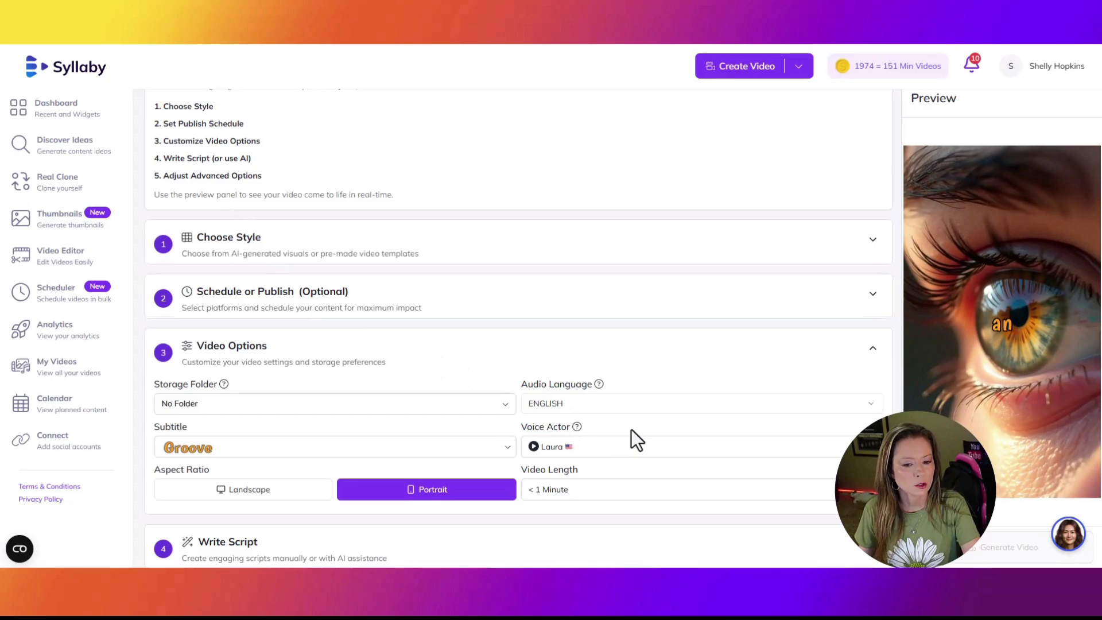
- Look at the available subtitle styles and preview the Sarah, Charlie and Liam voice actors
scroll(631, 436, down, 2)
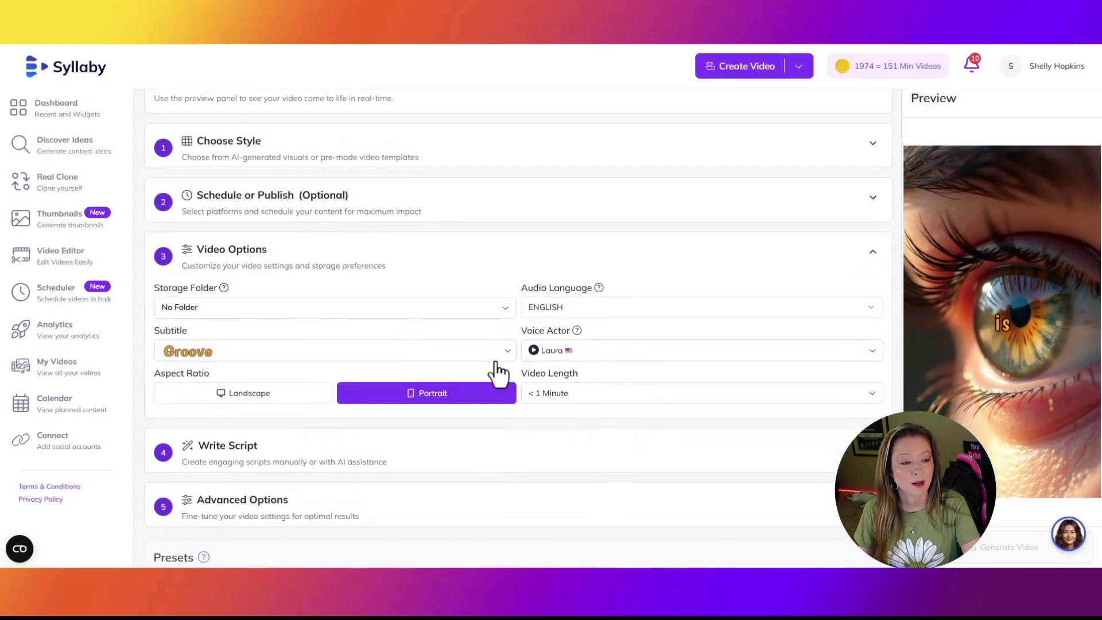
click(188, 353)
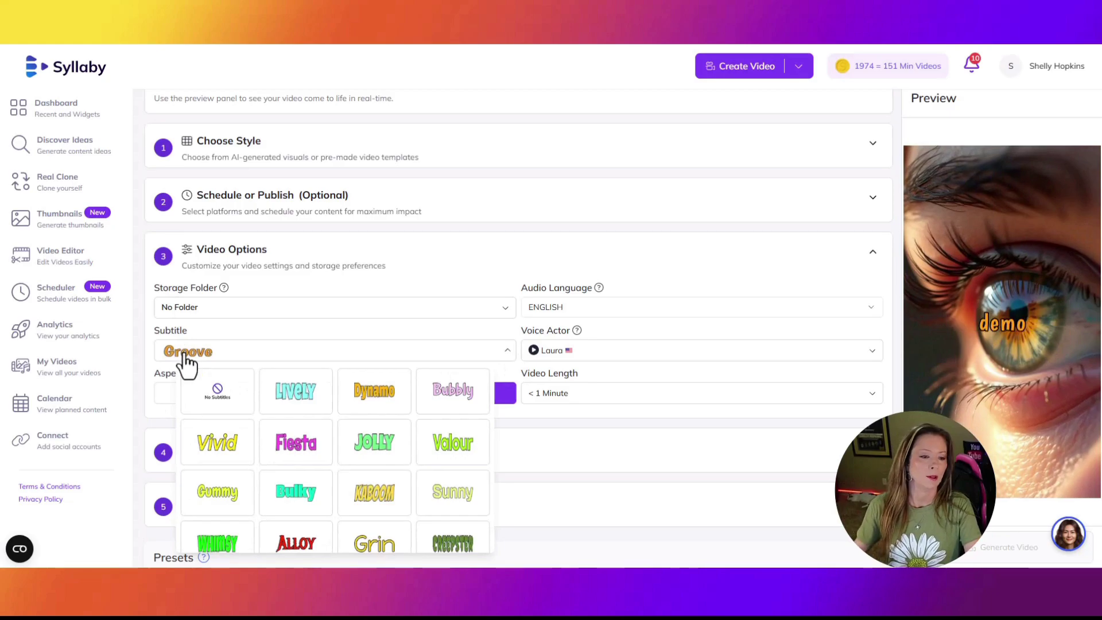
click(691, 347)
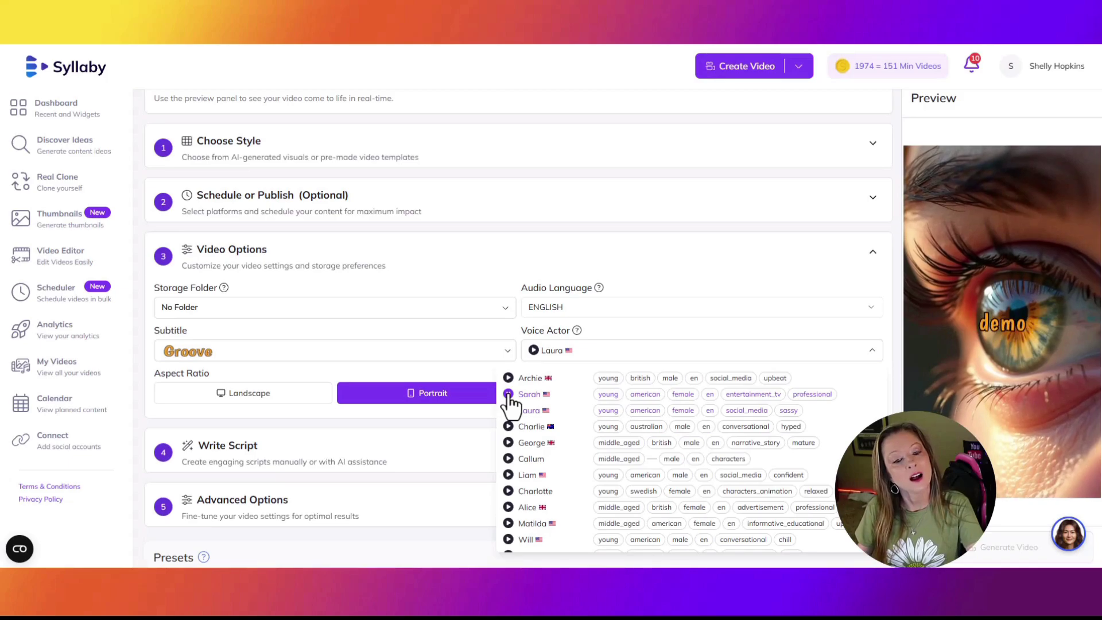
click(508, 394)
click(508, 426)
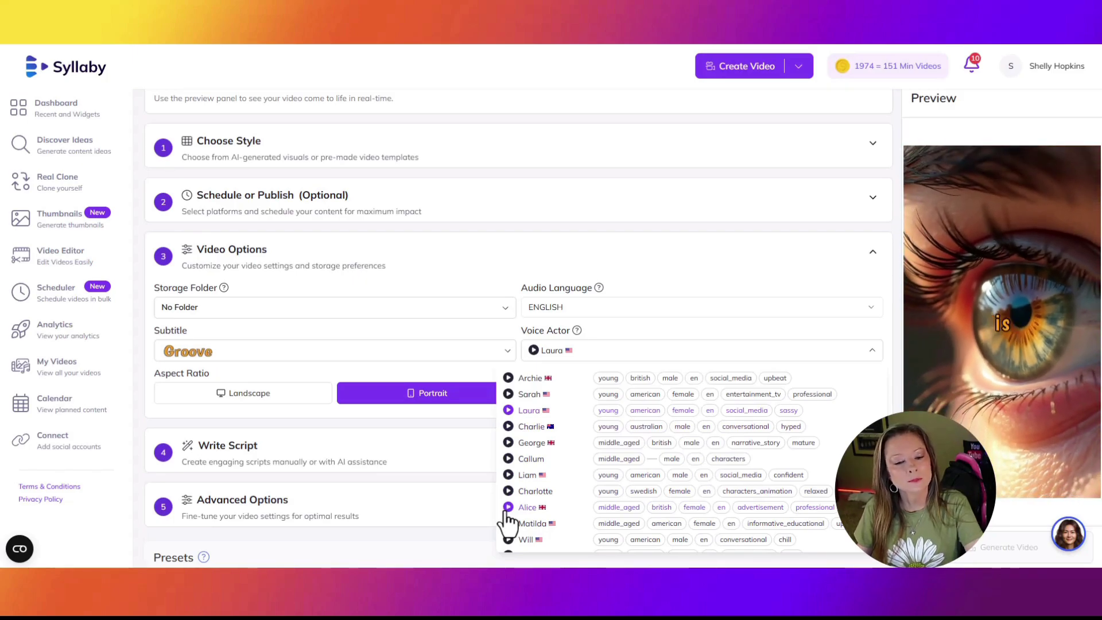
click(508, 476)
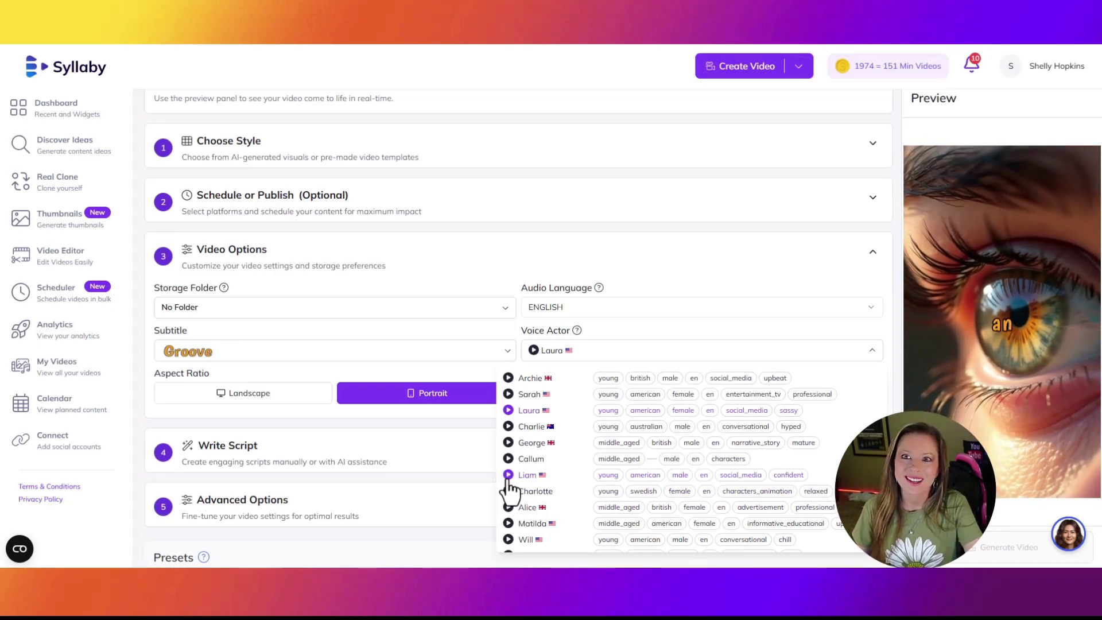
scroll(236, 313, down, 2)
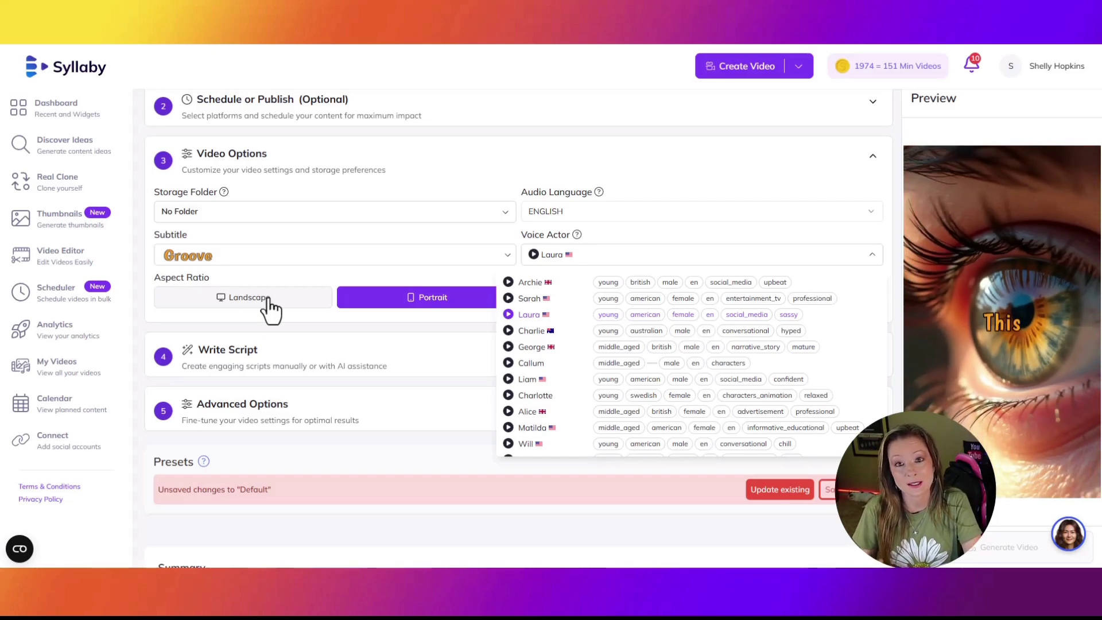
- Generate a script with the AI Script Assistant from the prompt "write a video script about women makig money online"
click(236, 353)
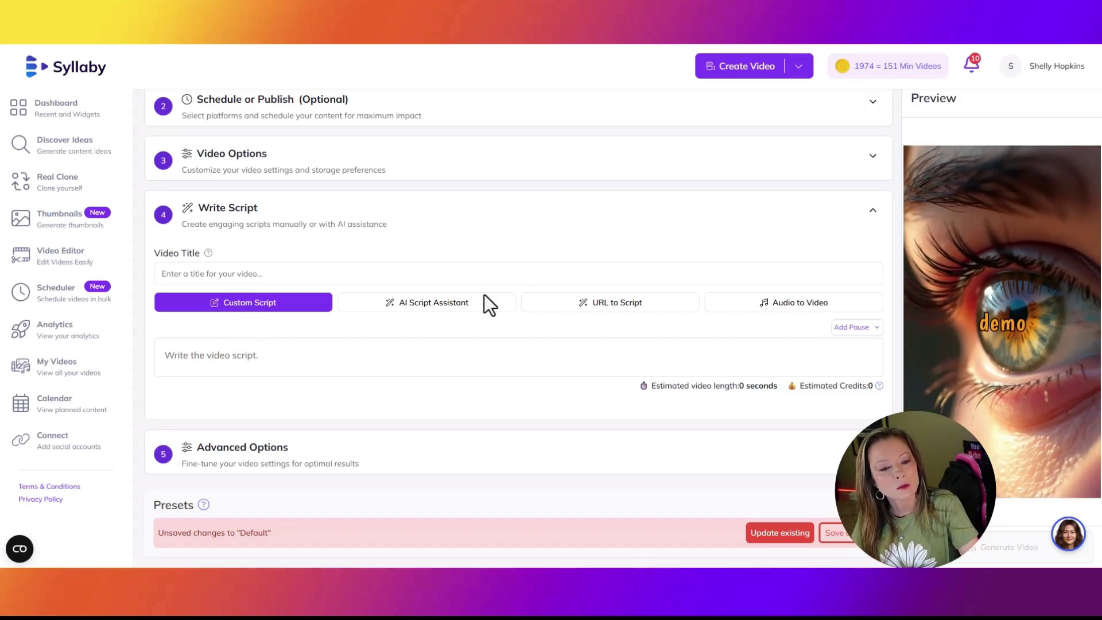
click(462, 322)
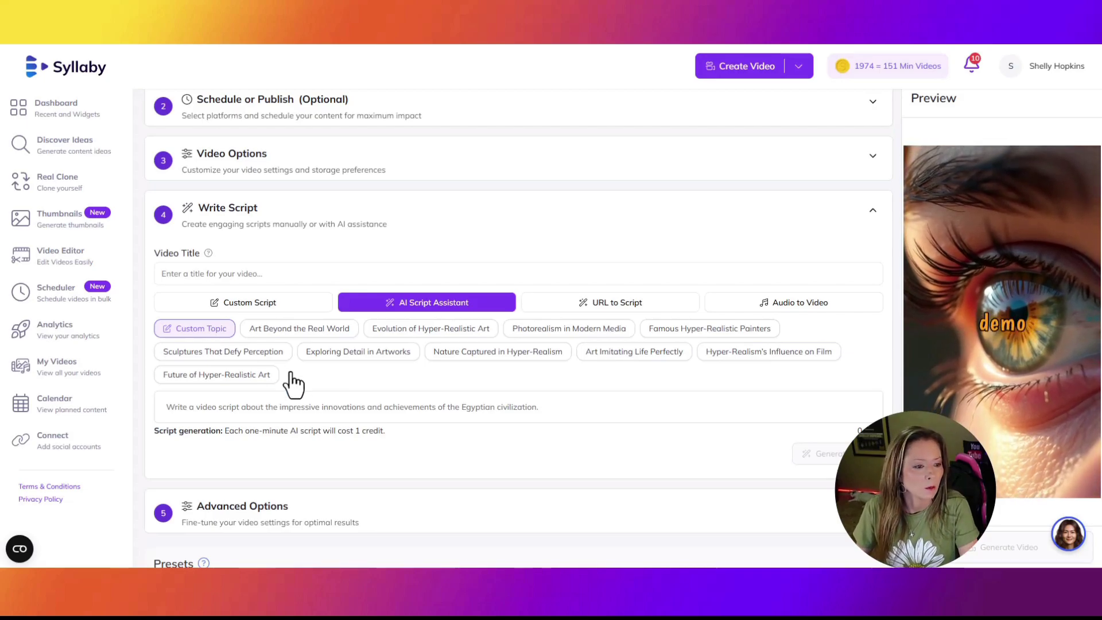
click(395, 404)
text(write a video script about women makig money online)
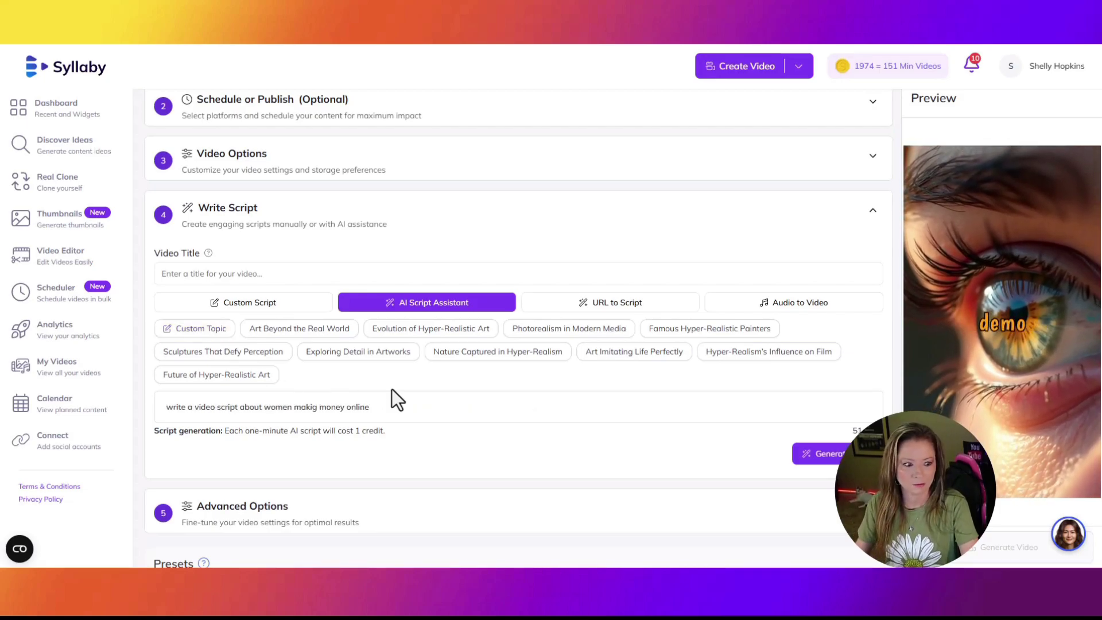
key(Return)
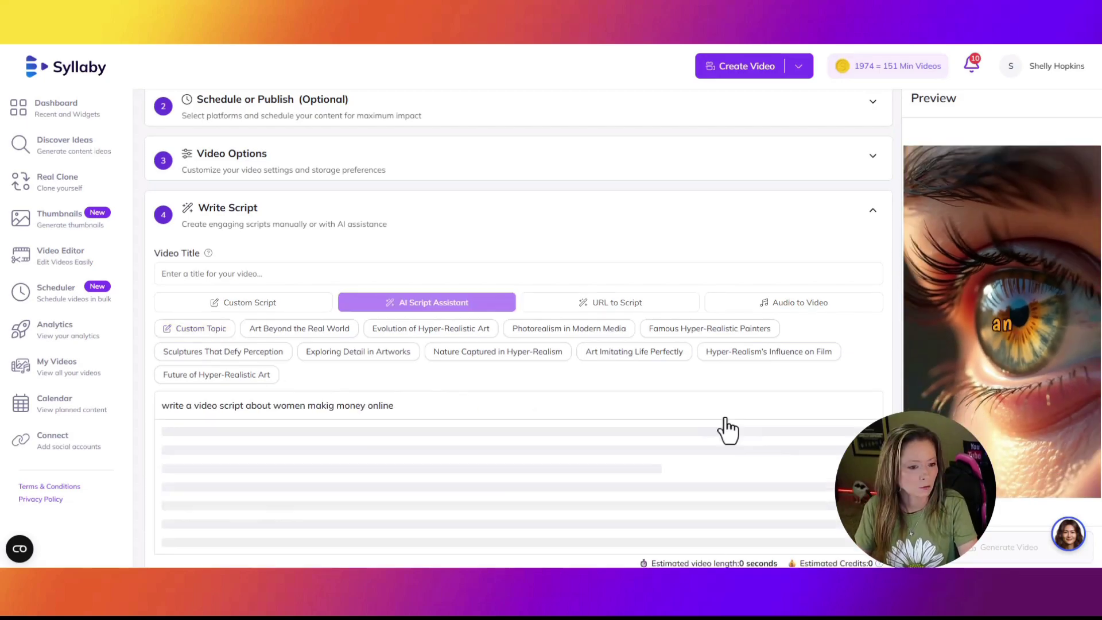
- Append the call to action "If you would like a free guide comment the word "ready" to the end of the script
text(you would like )
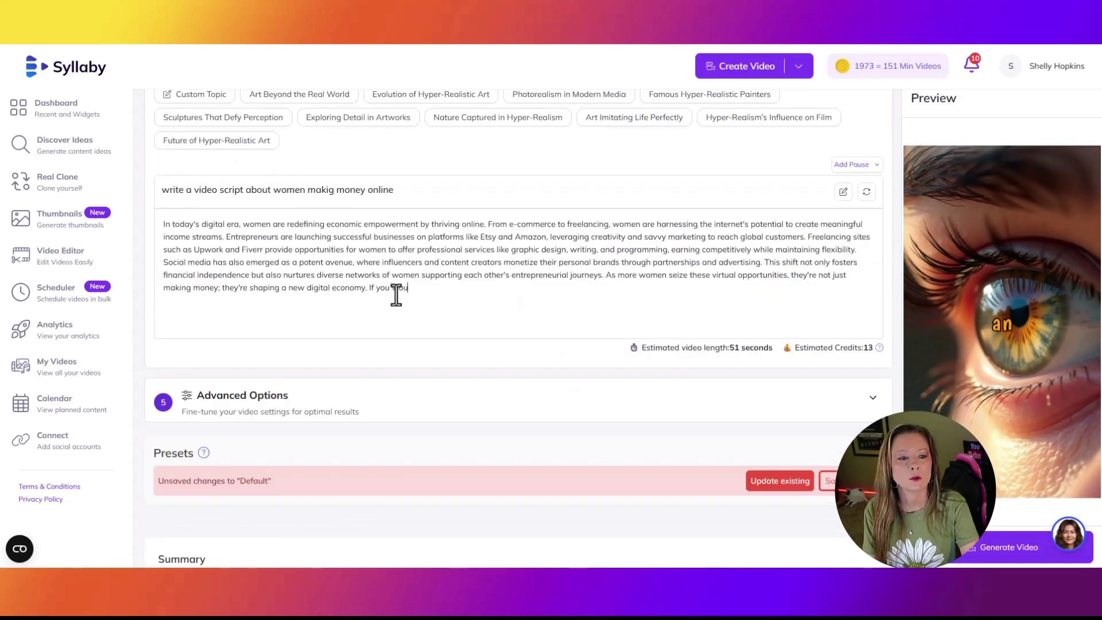
text(a free )
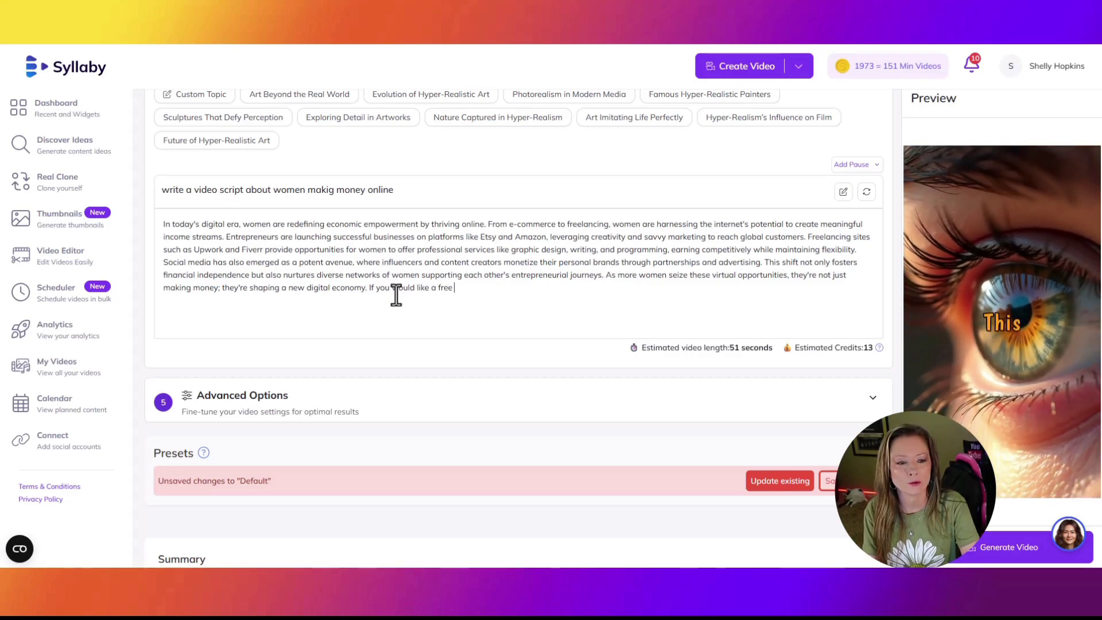
text(guid)
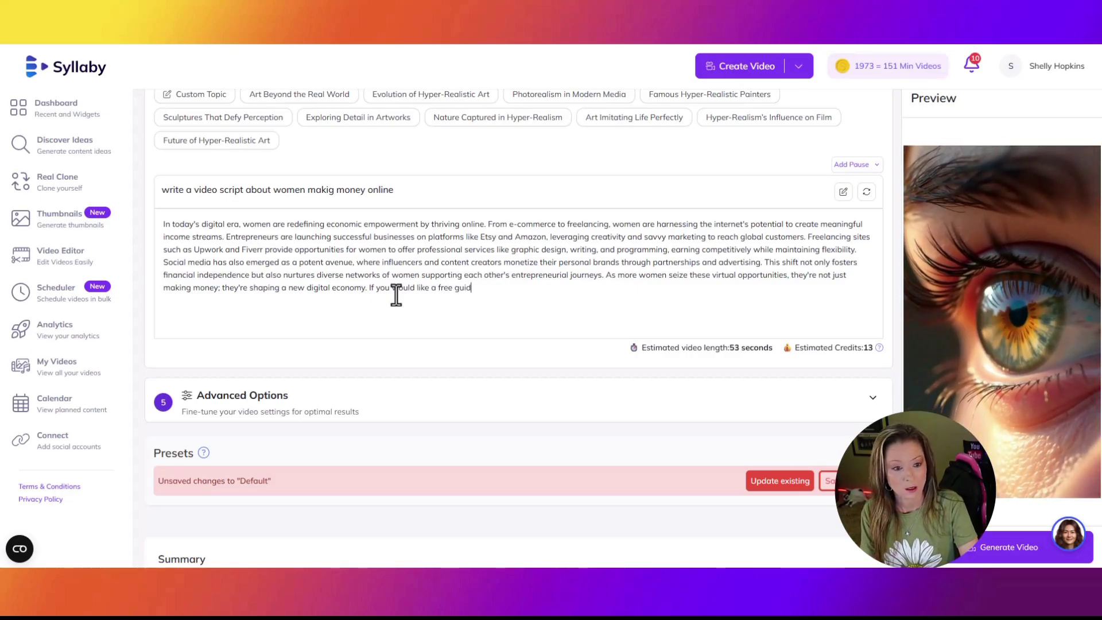
text(e comment the word ")
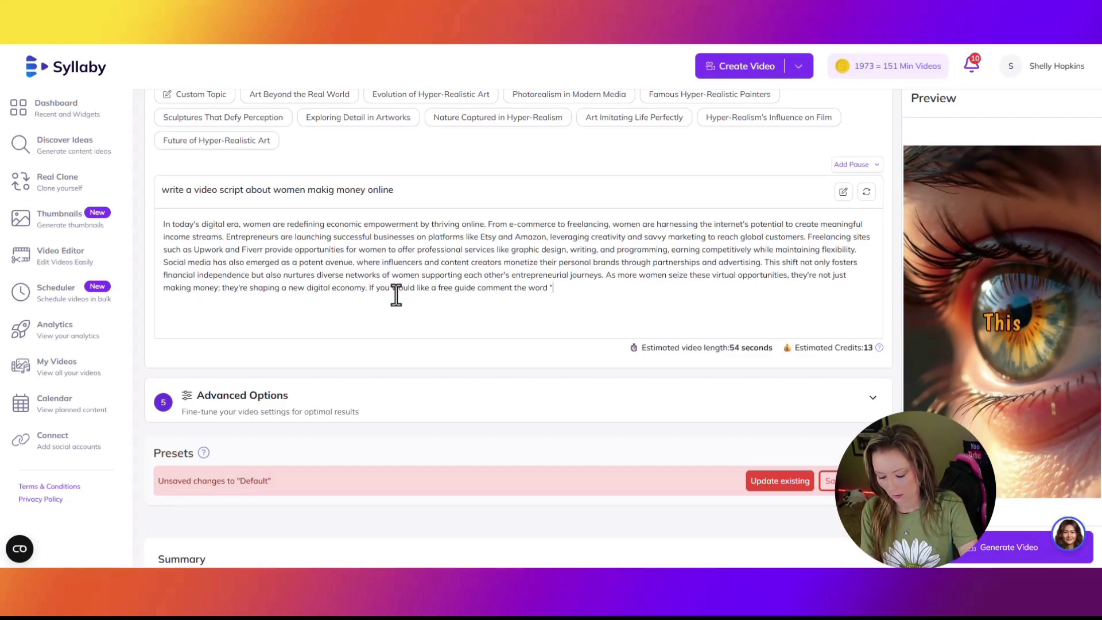
text(ready)
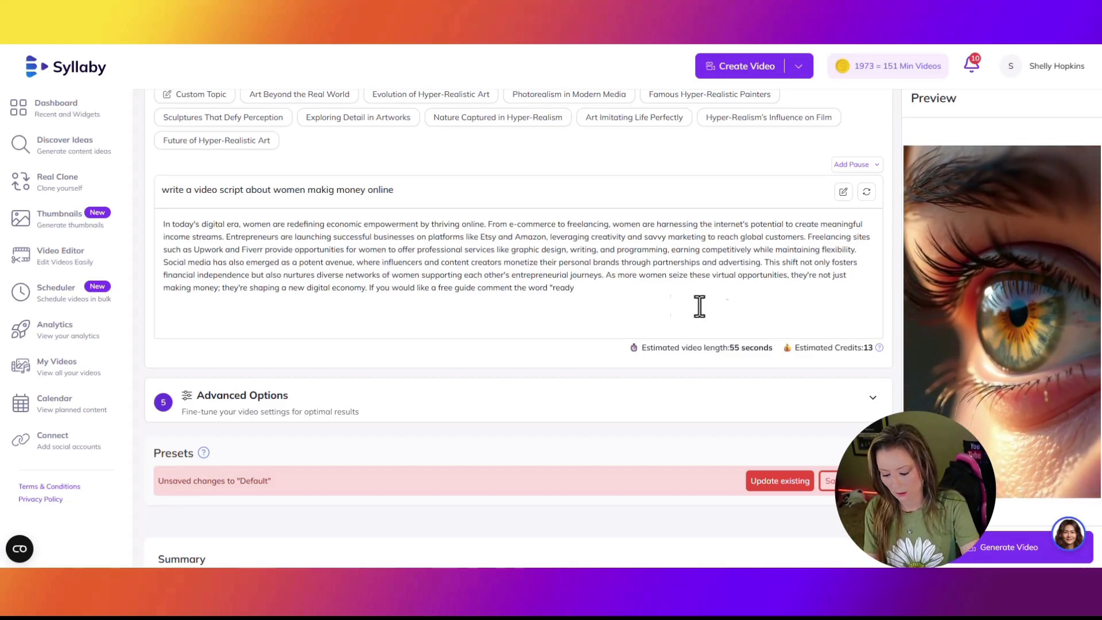
- Review the subtitle, audio, image transition and watermark settings in the advanced options, and generate the video
click(872, 397)
scroll(863, 311, down, 5)
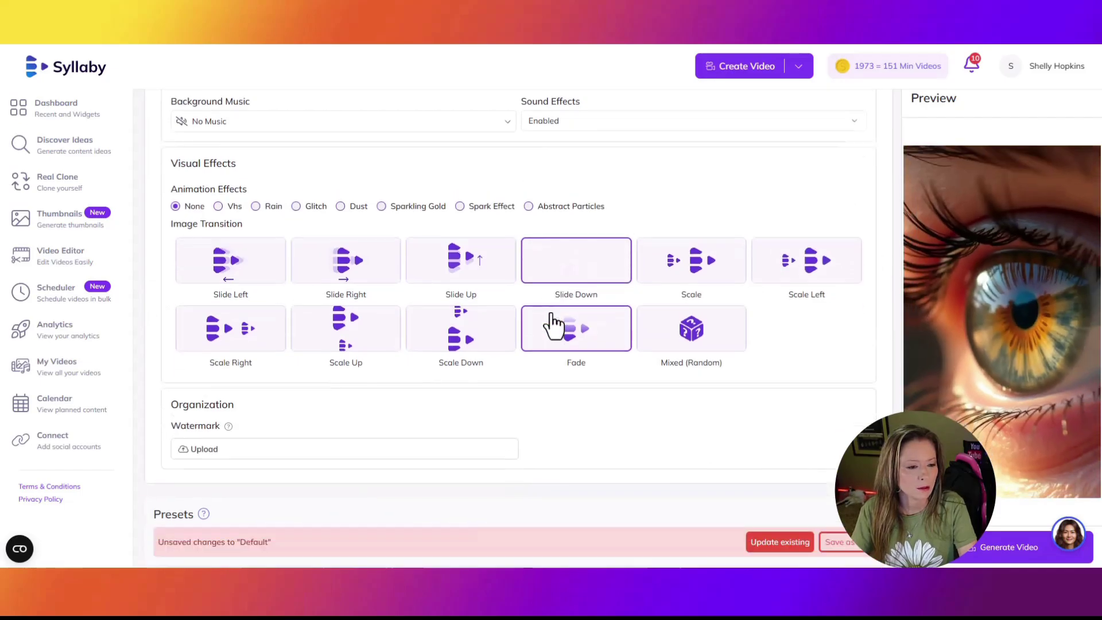
scroll(552, 324, down, 3)
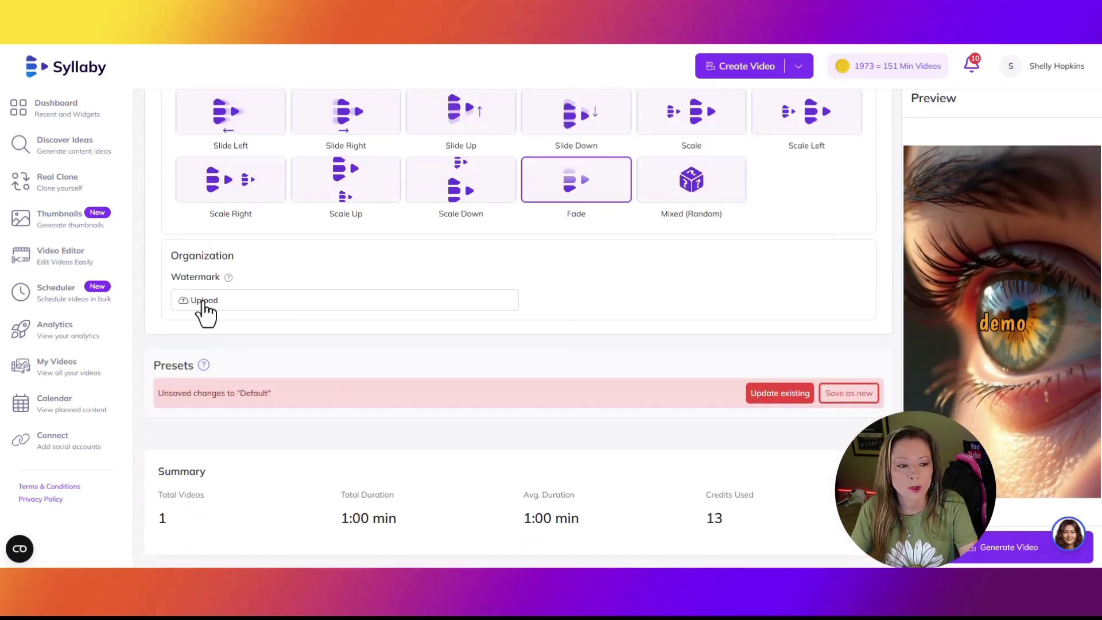
scroll(354, 328, up, 6)
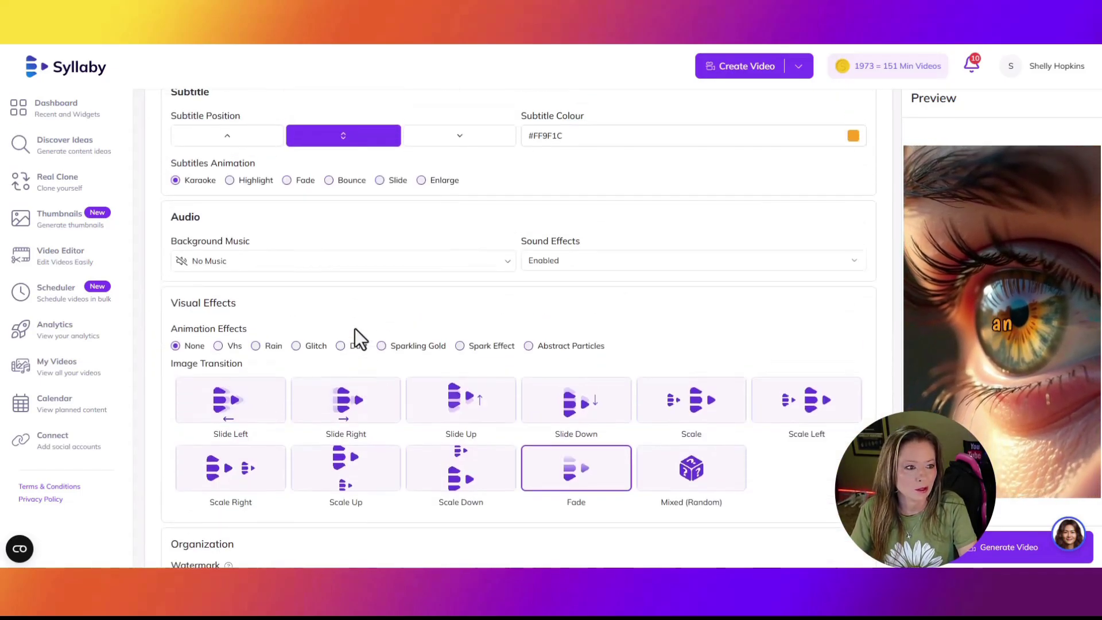
scroll(355, 329, up, 2)
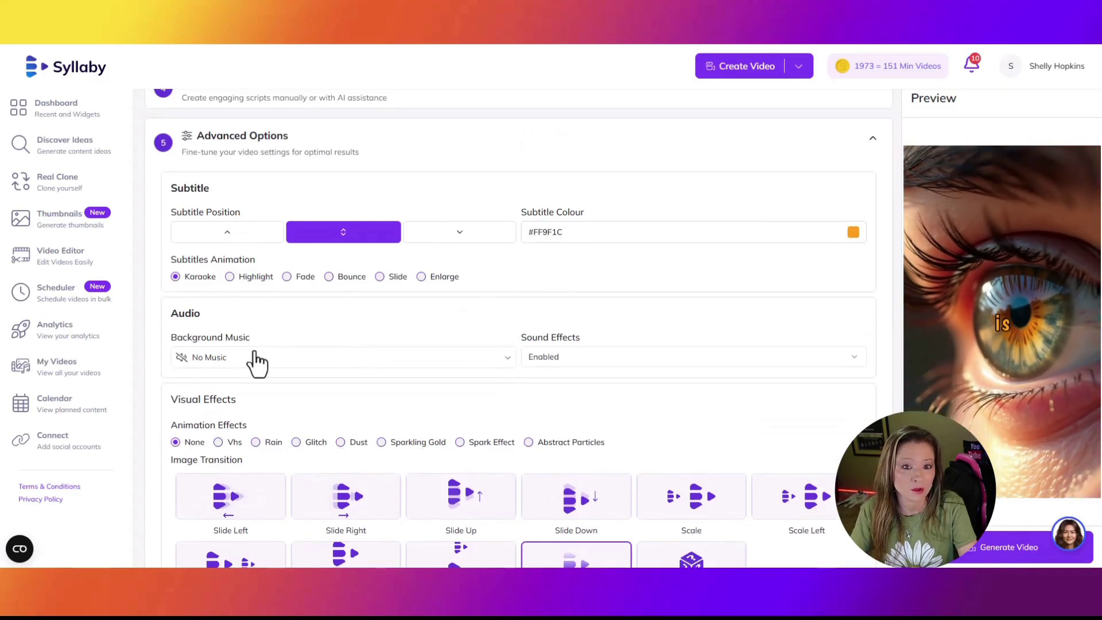
scroll(256, 362, up, 5)
scroll(290, 374, down, 12)
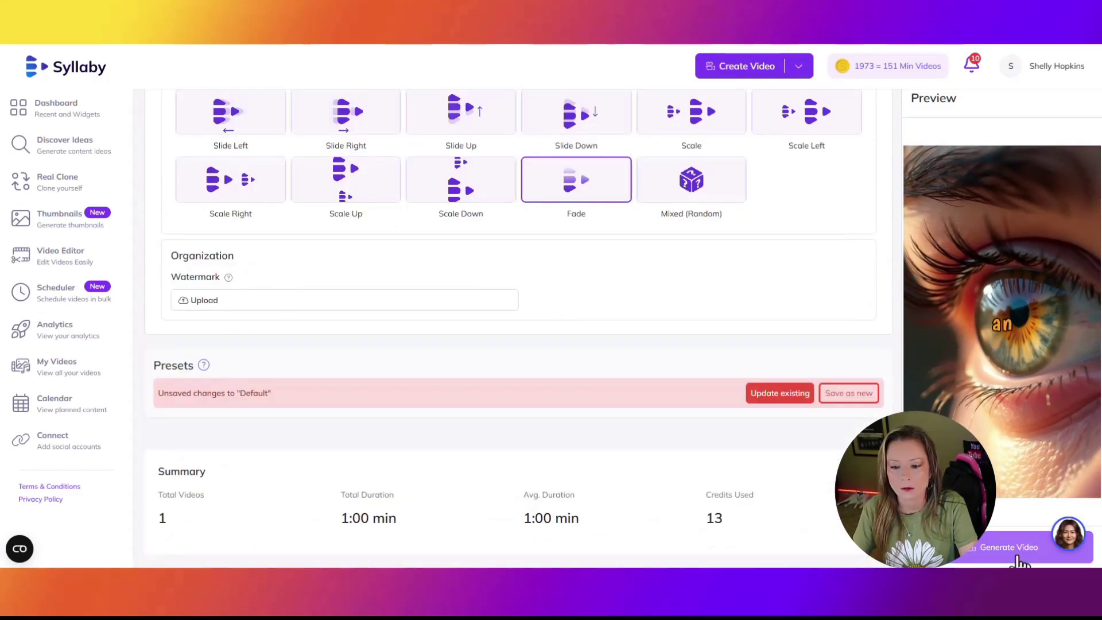
click(1016, 555)
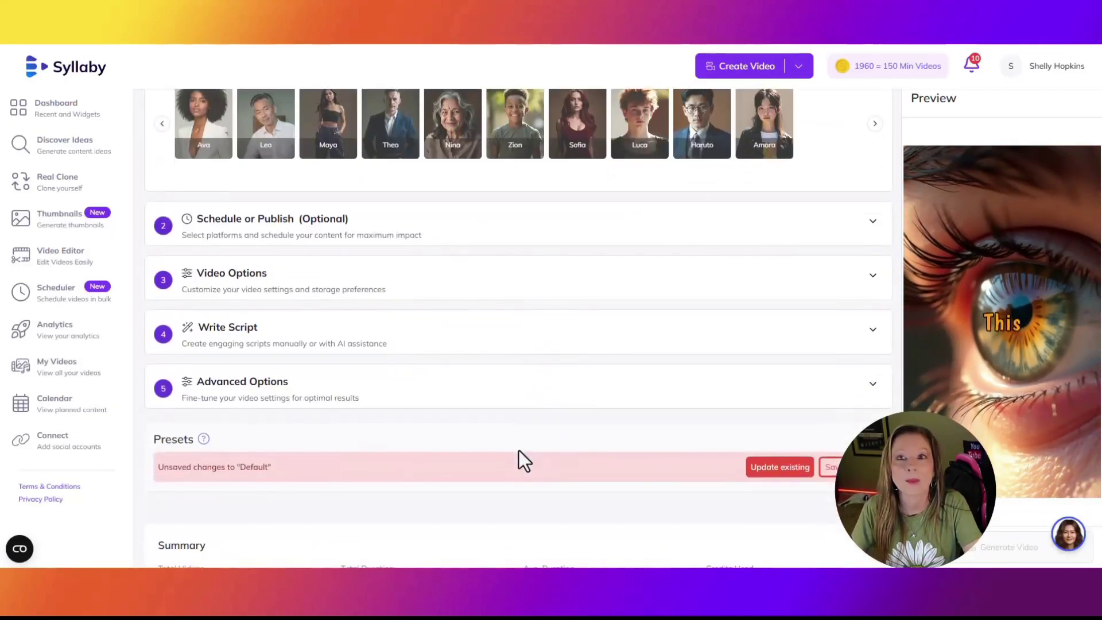
- Switch to YouTube, open the video "7 AI Business Ideas That Will Make You a Millionaire in 2025" and expand its Transcript & Summary
scroll(519, 453, down, 1)
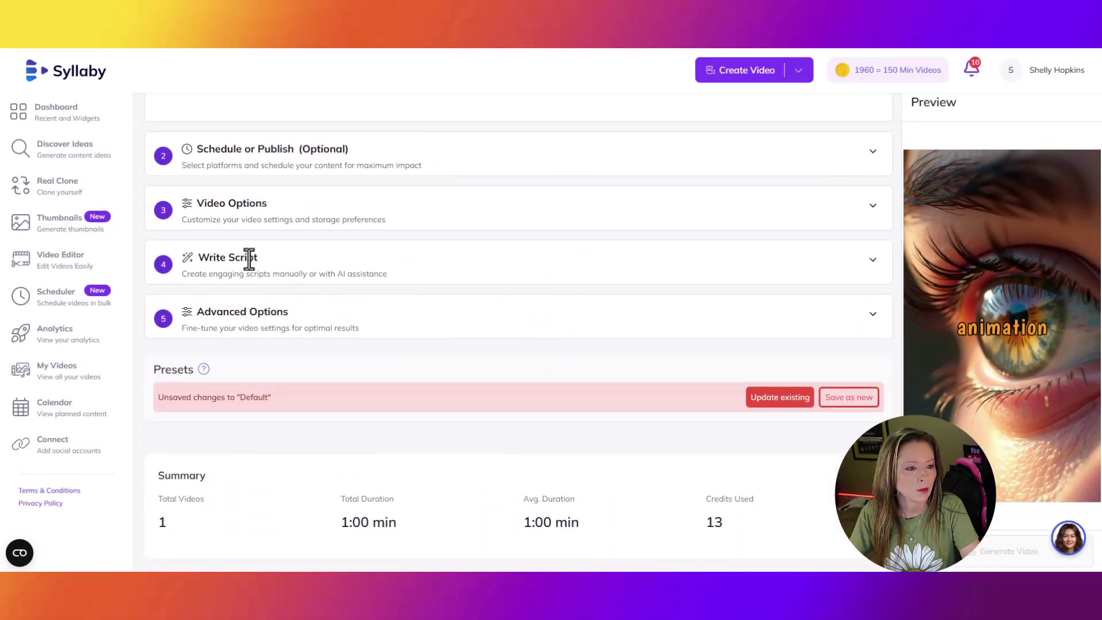
click(249, 258)
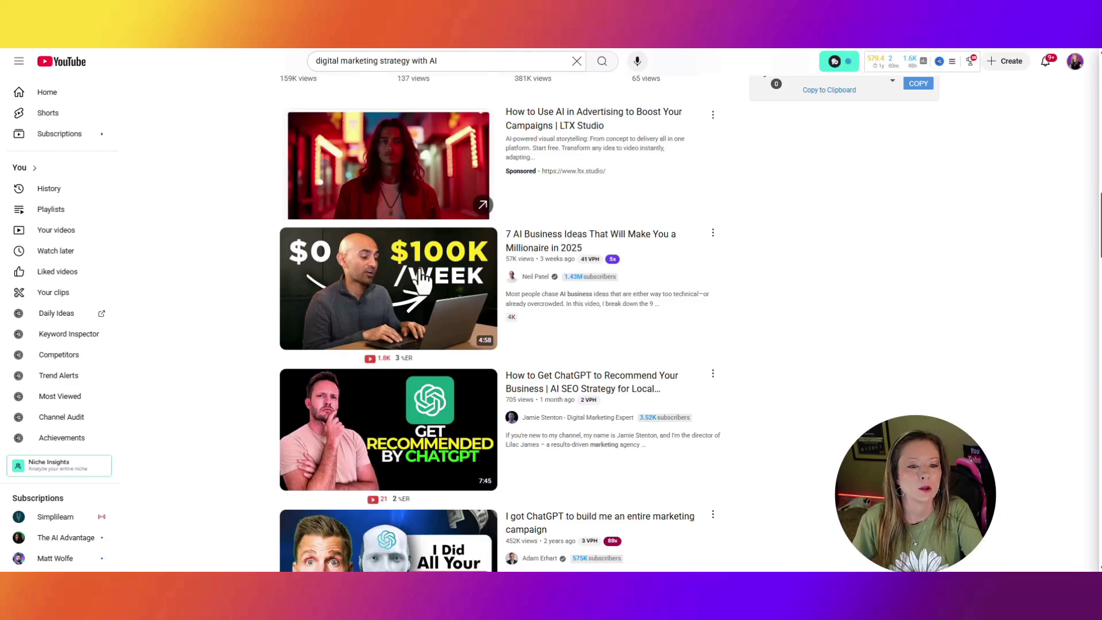
click(375, 296)
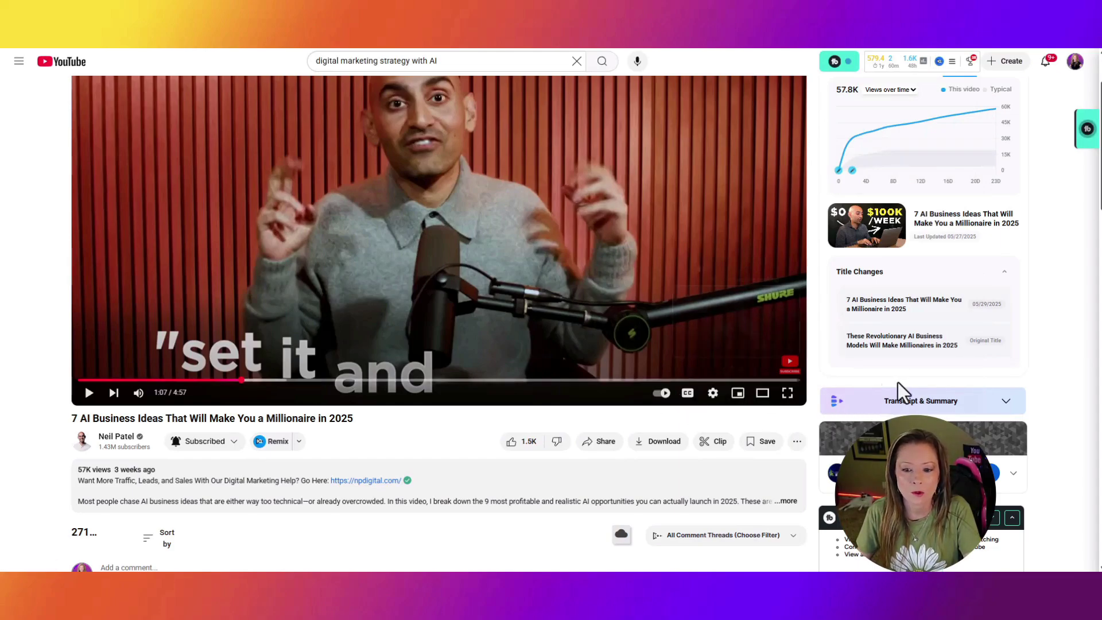
click(912, 402)
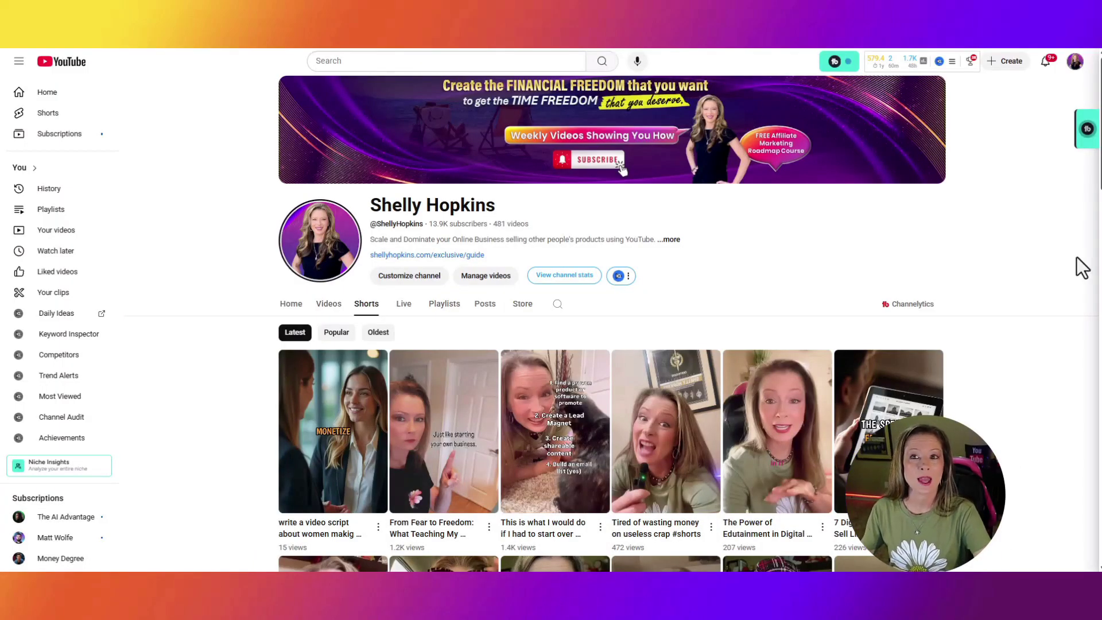
- Play the published Short "write a video script about women makig money online" from the channel's Shorts
click(373, 442)
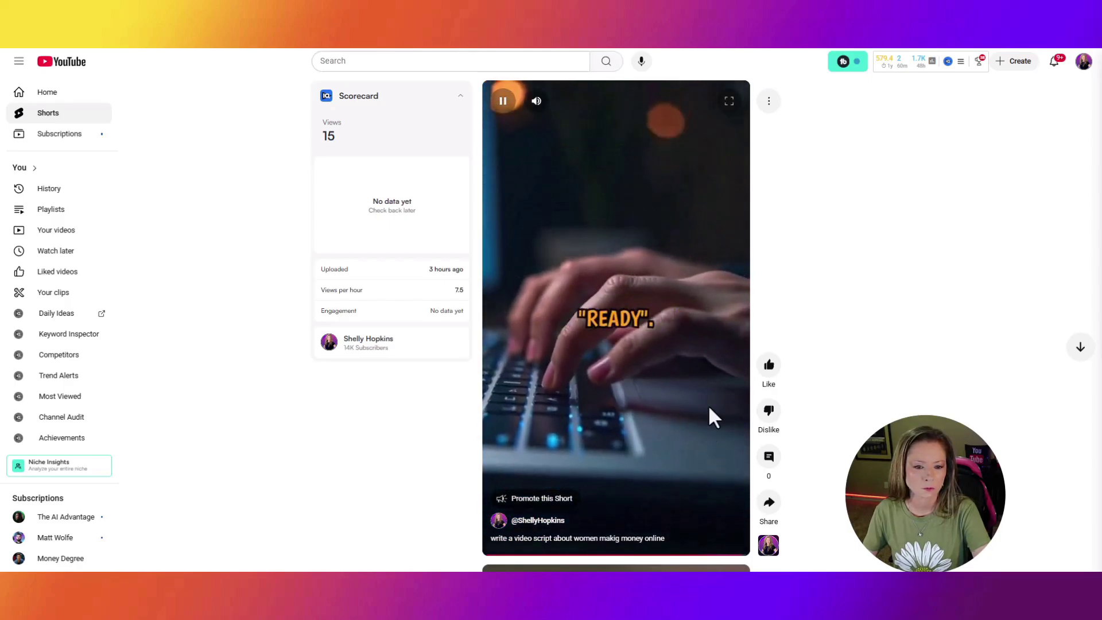
click(697, 151)
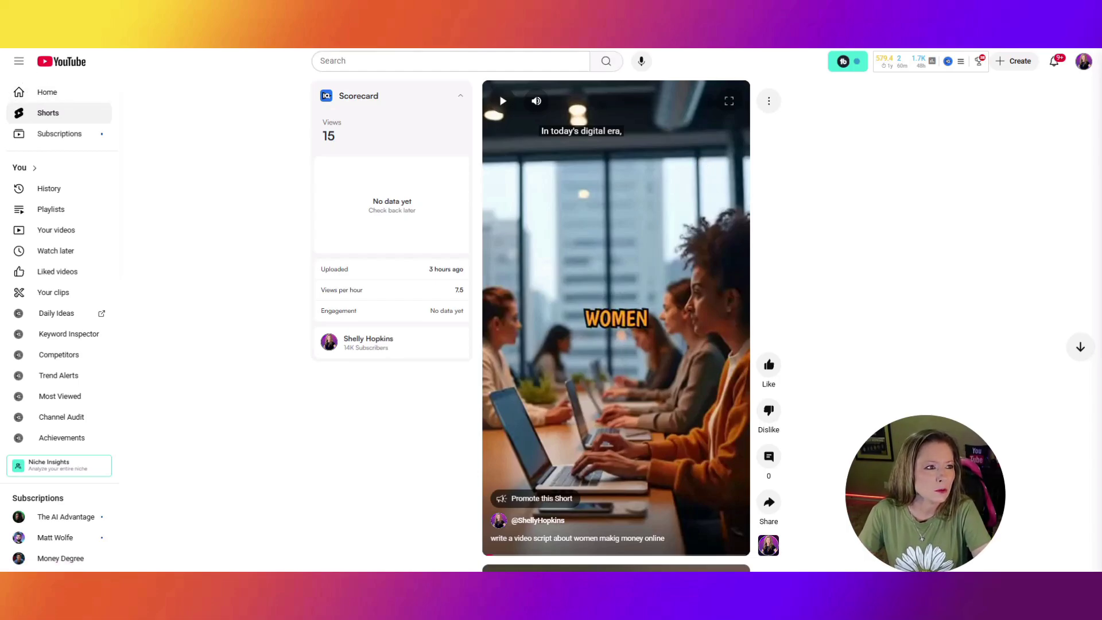
- Return to the "7 AI Business Ideas" YouTube video, show its transcript and toggle the timestamps off
click(36, 28)
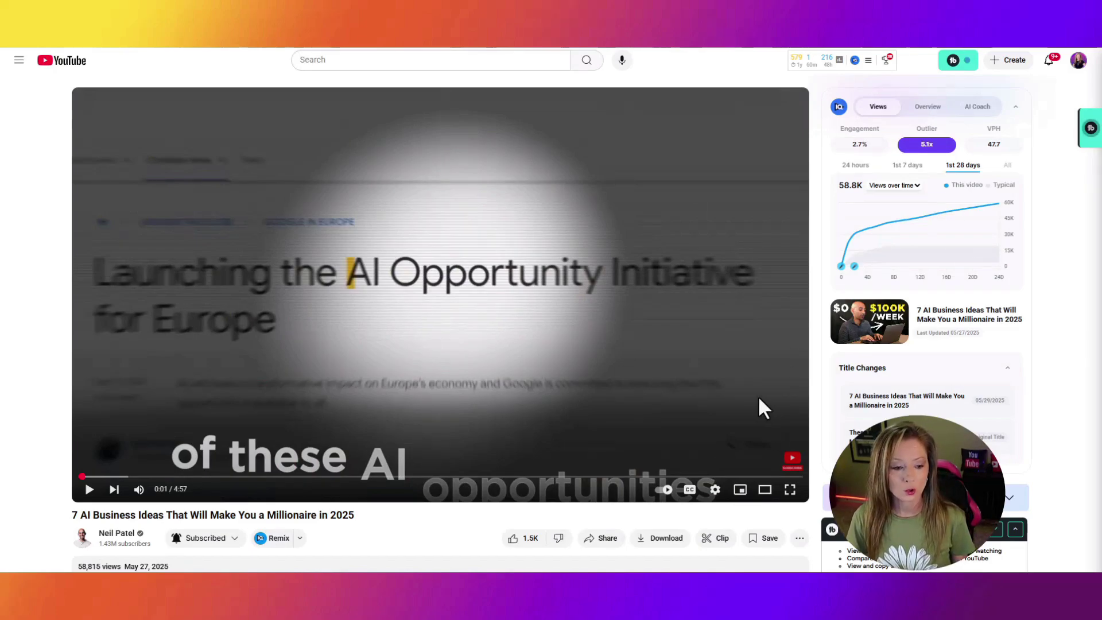
scroll(756, 396, down, 3)
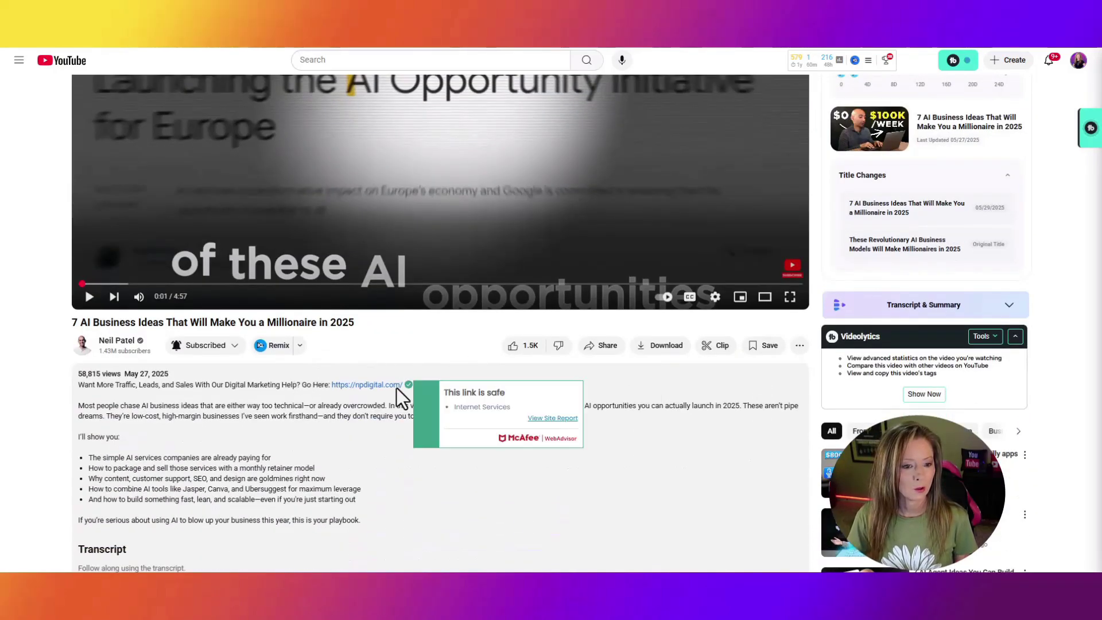
scroll(389, 362, down, 3)
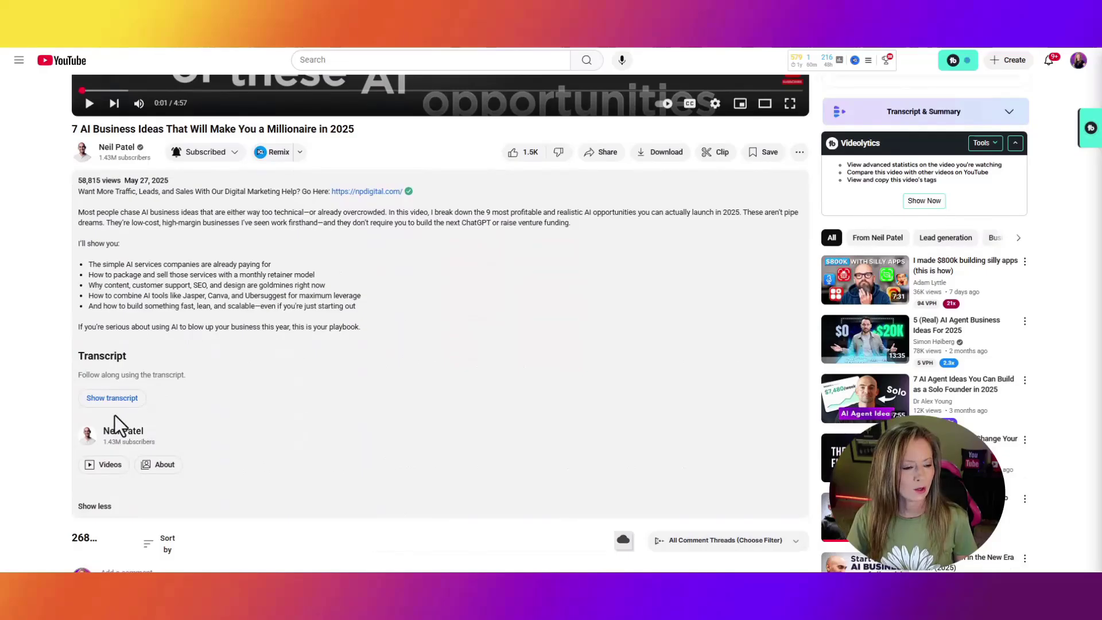
click(112, 398)
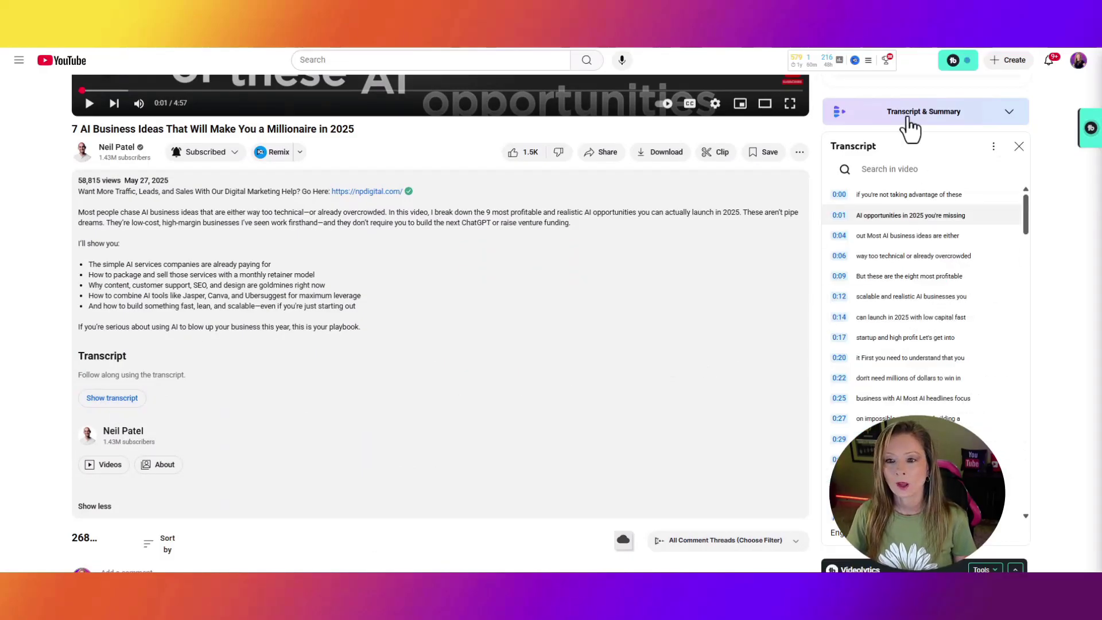
click(993, 148)
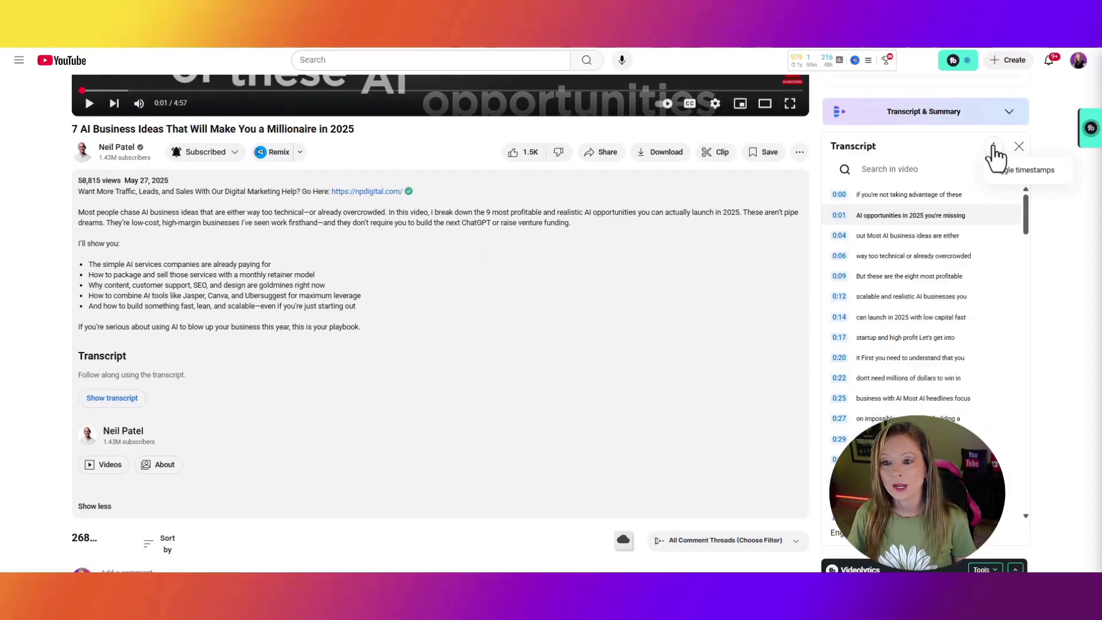
click(1013, 172)
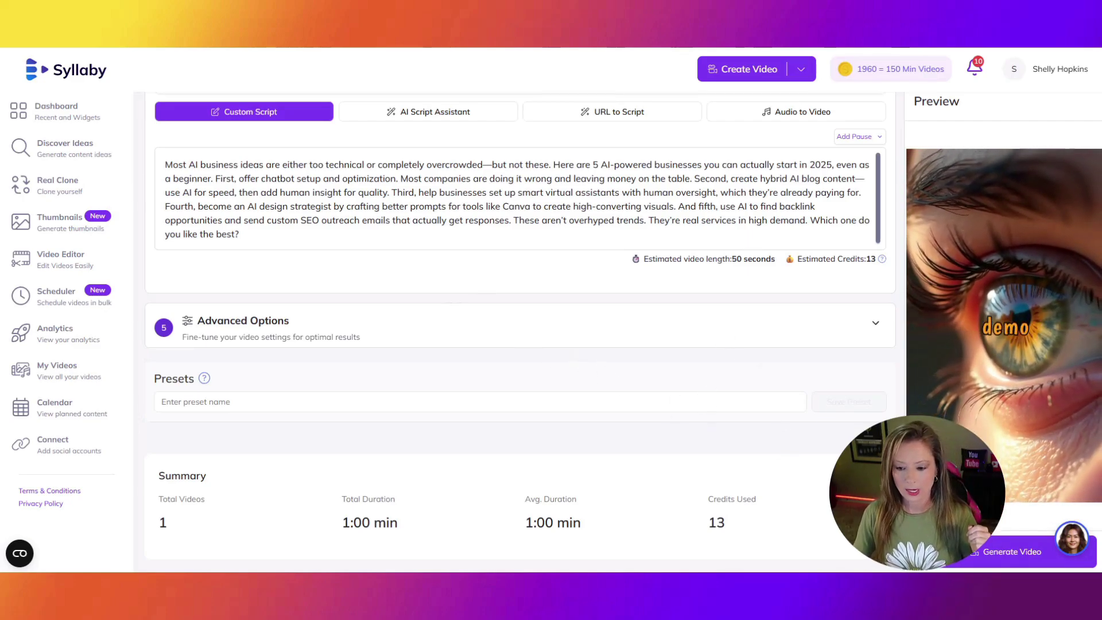
- Generate the video from the custom script about five AI-powered businesses to start in 2025
click(969, 554)
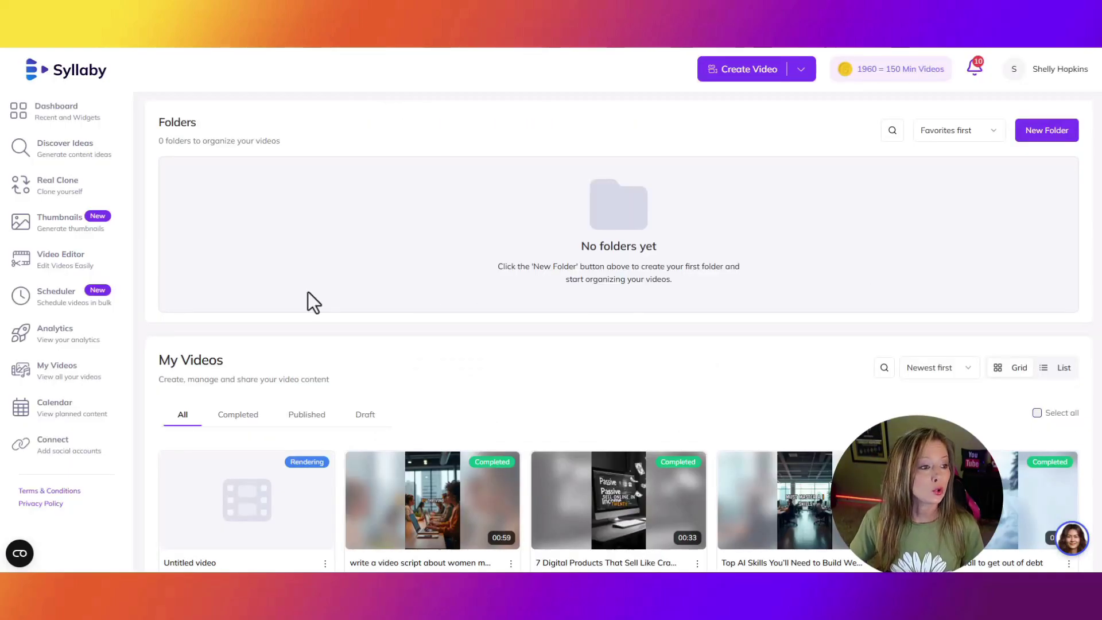
- Describe a thumbnail with a lady trying to catch up with a robot and a blue background fading into another colour
click(58, 221)
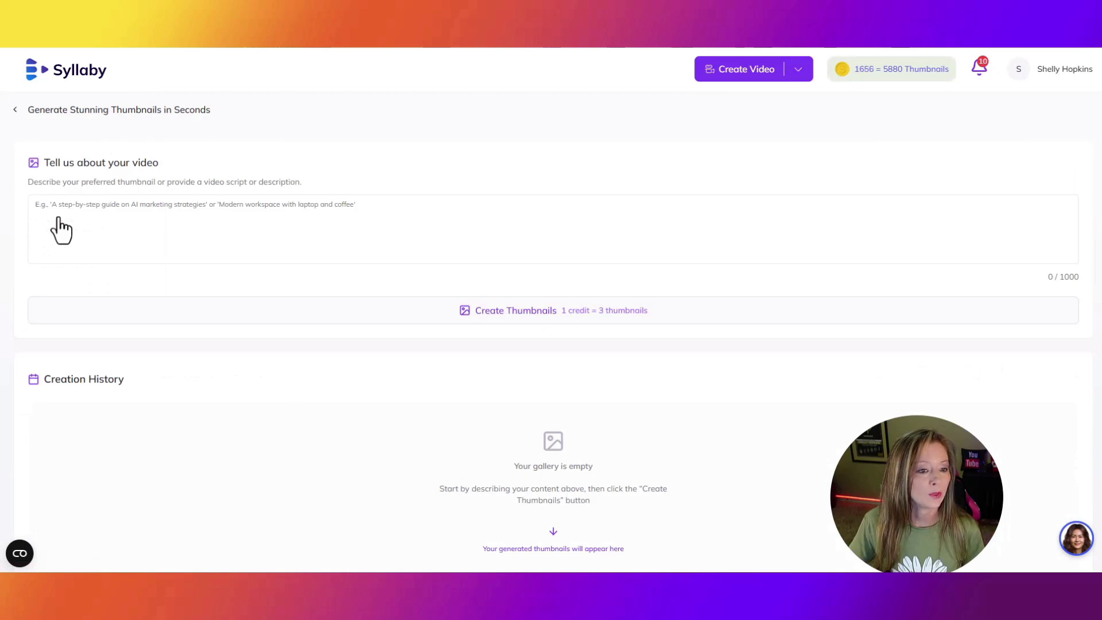
click(76, 229)
text(Have a lady pretending to try to catch up with a robot and have the color blue in the background fading into another color. Have the words "Wait Up" on it.)
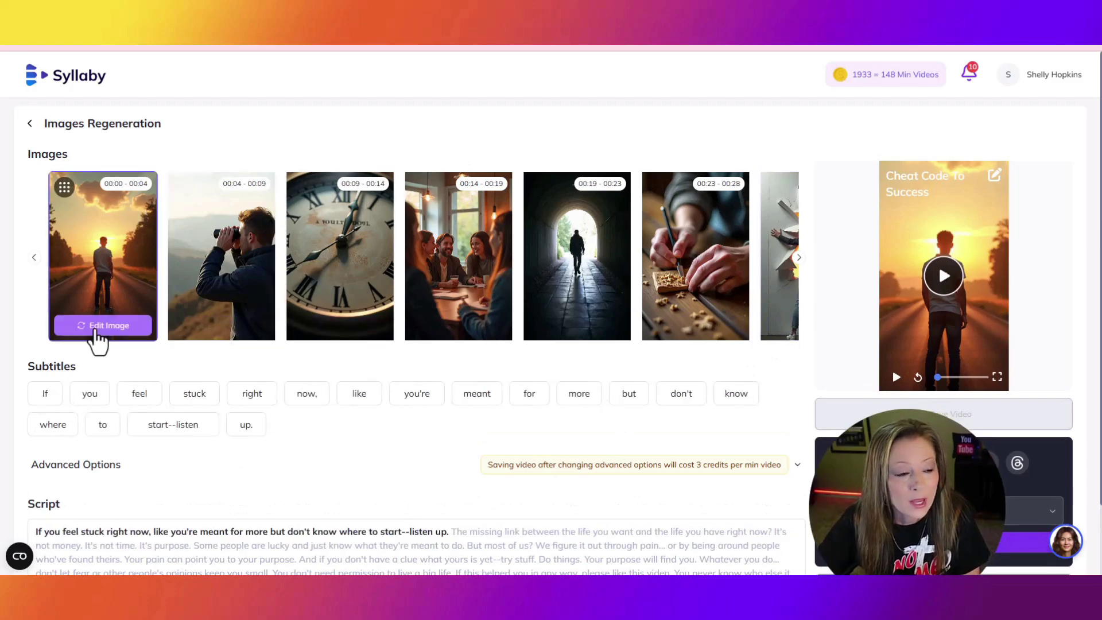
- Add motion to the first image, the person standing on the road at sunset, using its existing motion prompt
click(97, 338)
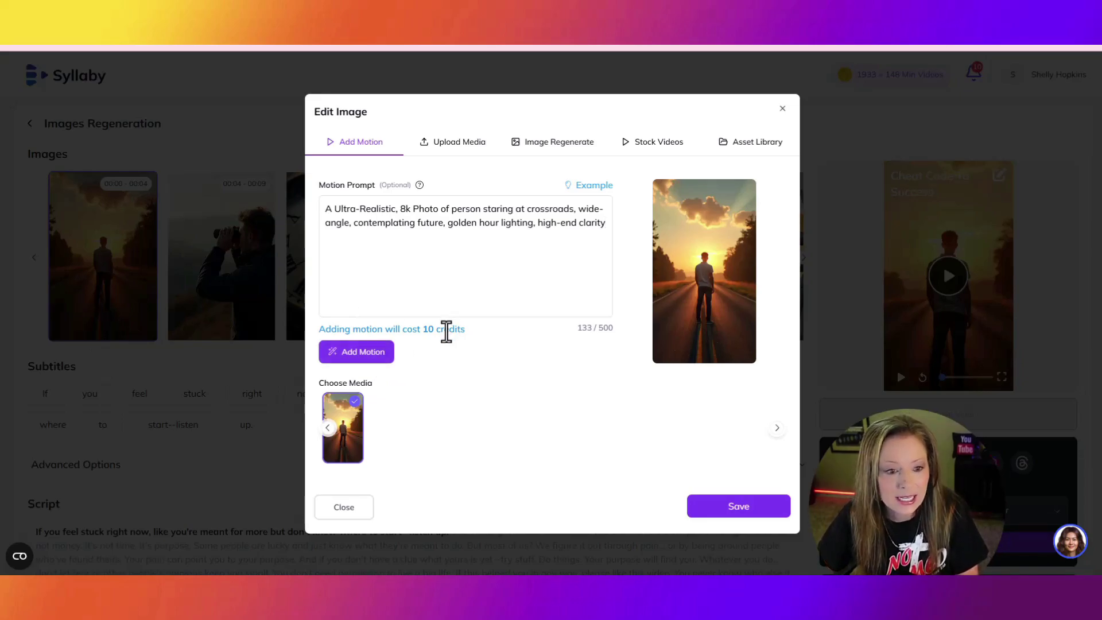
click(357, 353)
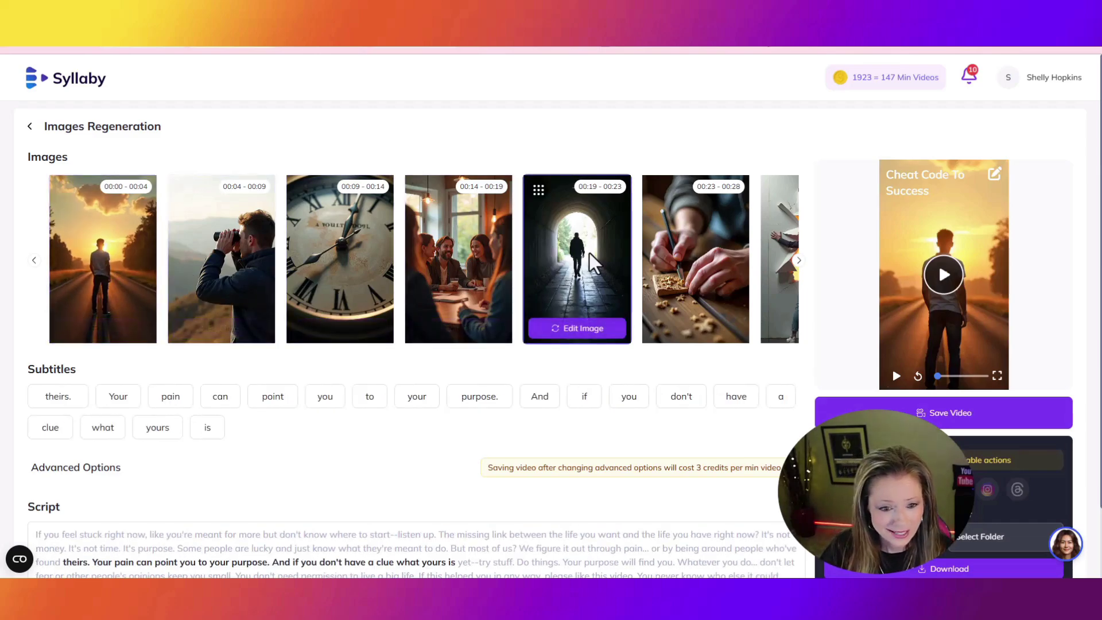
- Replace the tunnel image at 00:19 - 00:23 with the 17-second stock video of a person with a laptop in a park, and preview the video
click(576, 331)
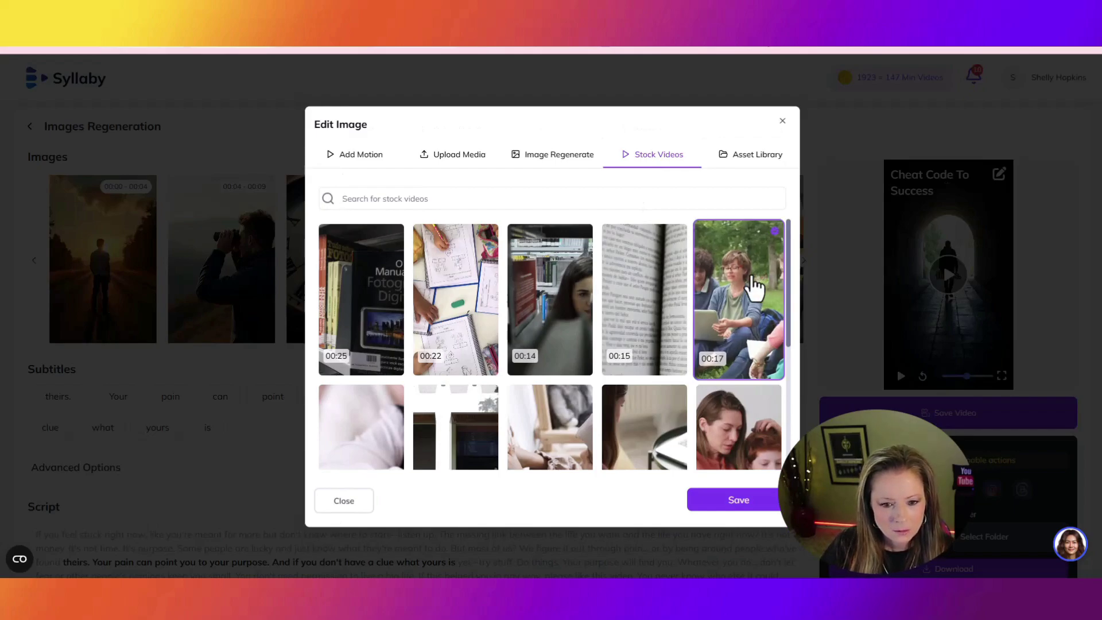
click(734, 500)
click(896, 376)
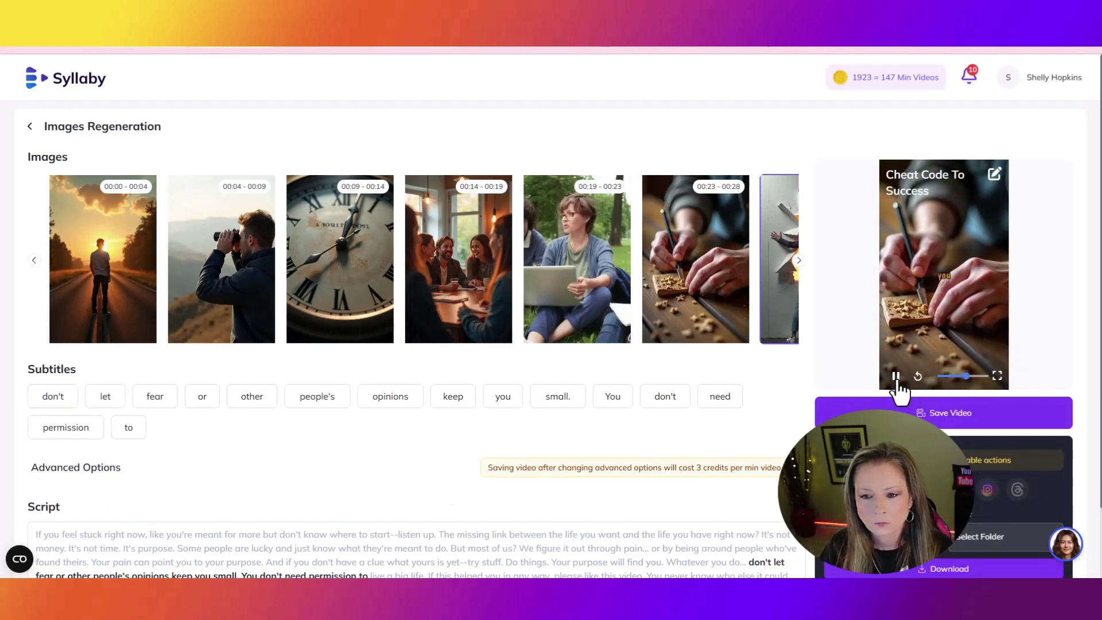
click(896, 376)
- Look at the motion and media options for the replaced 00:19 - 00:23 clip and close them without changes
click(614, 276)
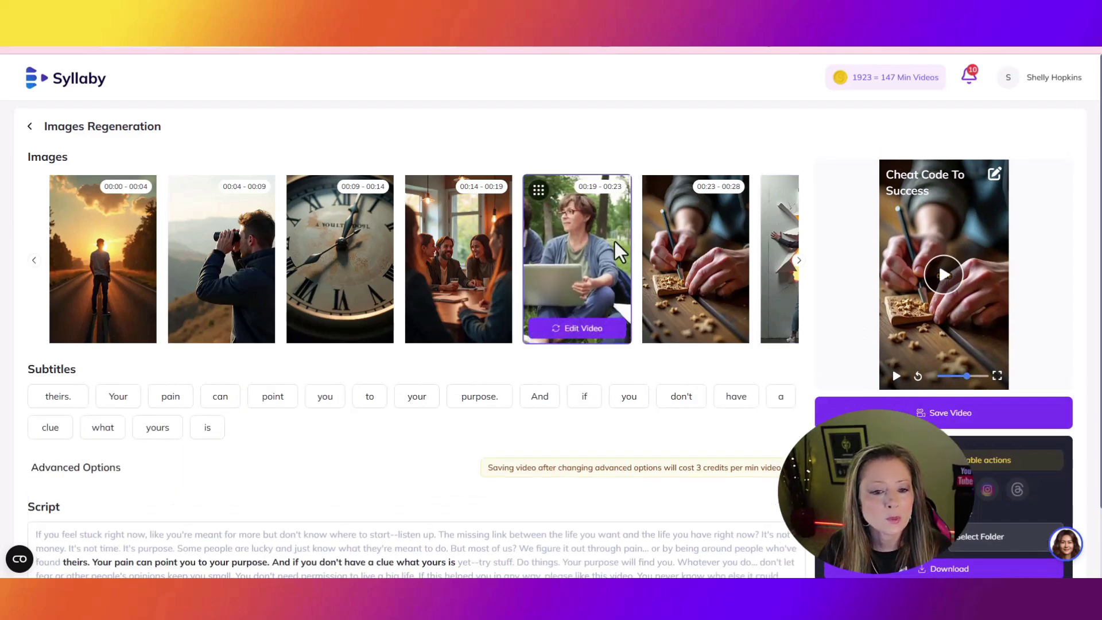
click(589, 333)
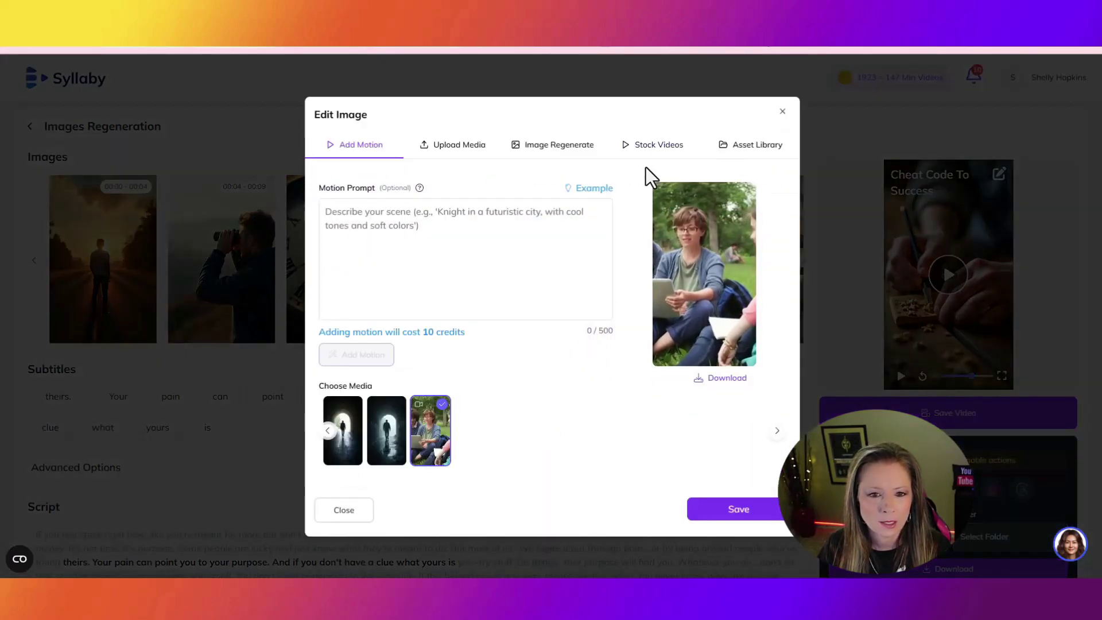
click(783, 112)
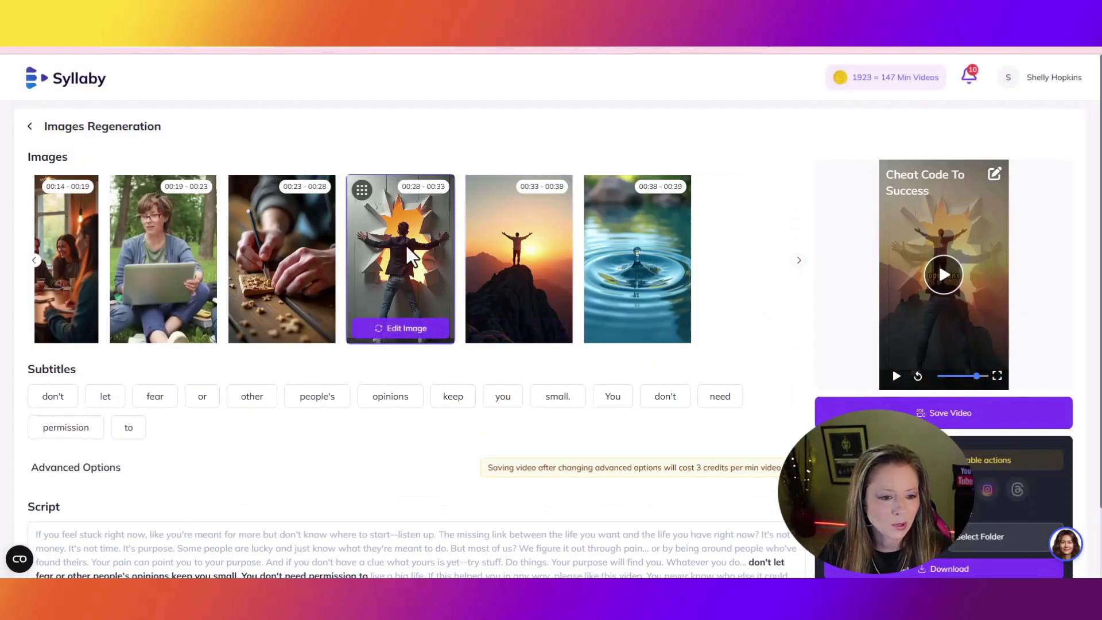
- Add motion to the 00:28 - 00:33 image of the person breaking through a paper wall, and play the finished video
click(405, 332)
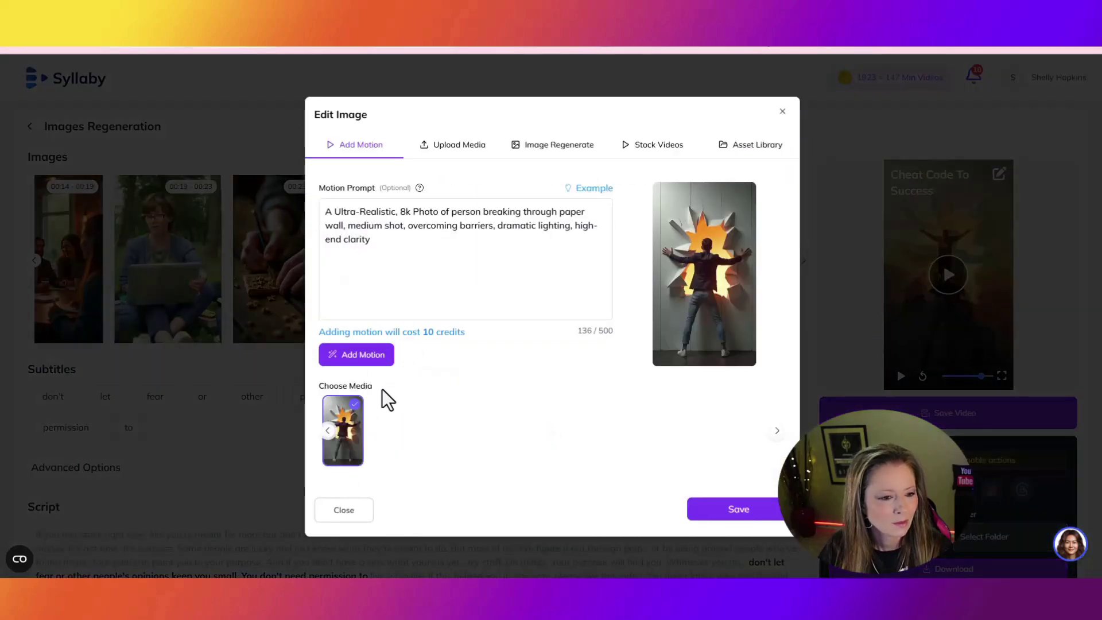
click(356, 356)
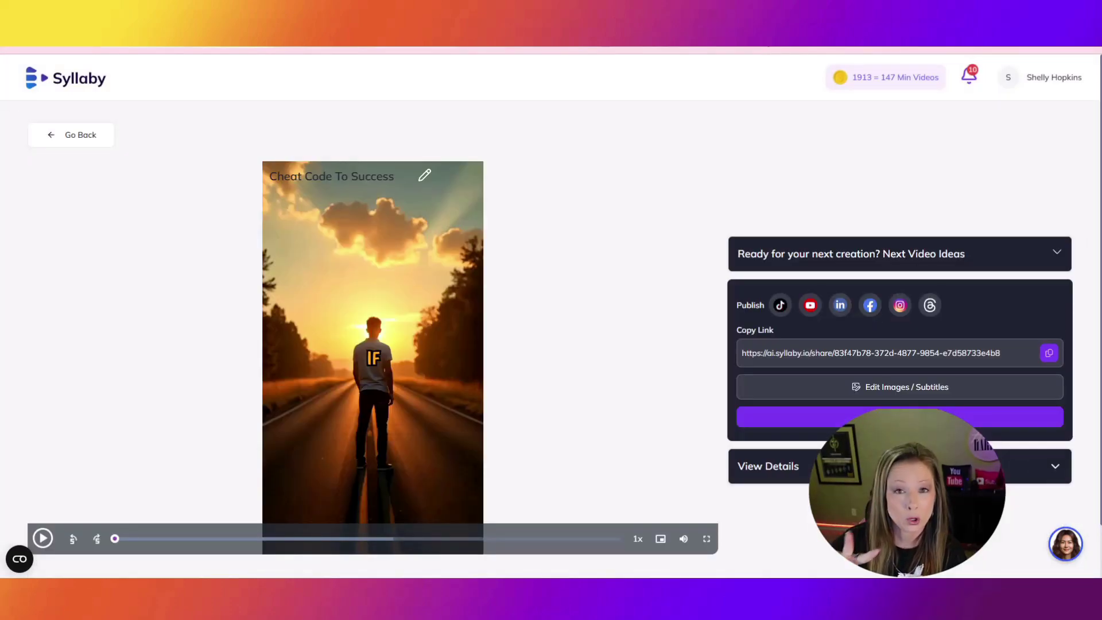
click(43, 540)
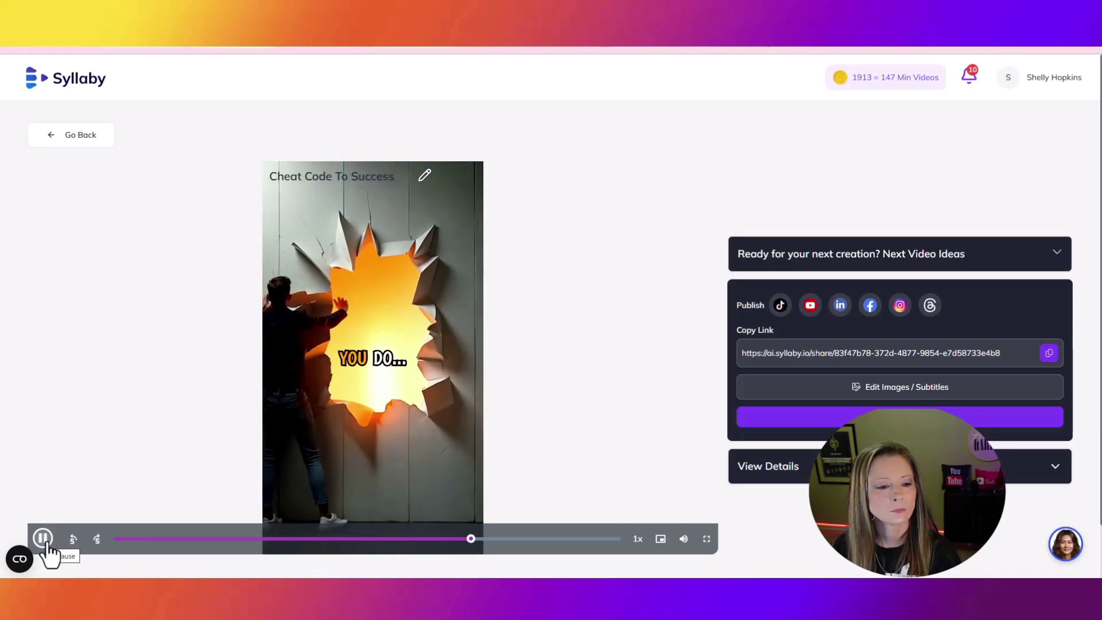
click(47, 545)
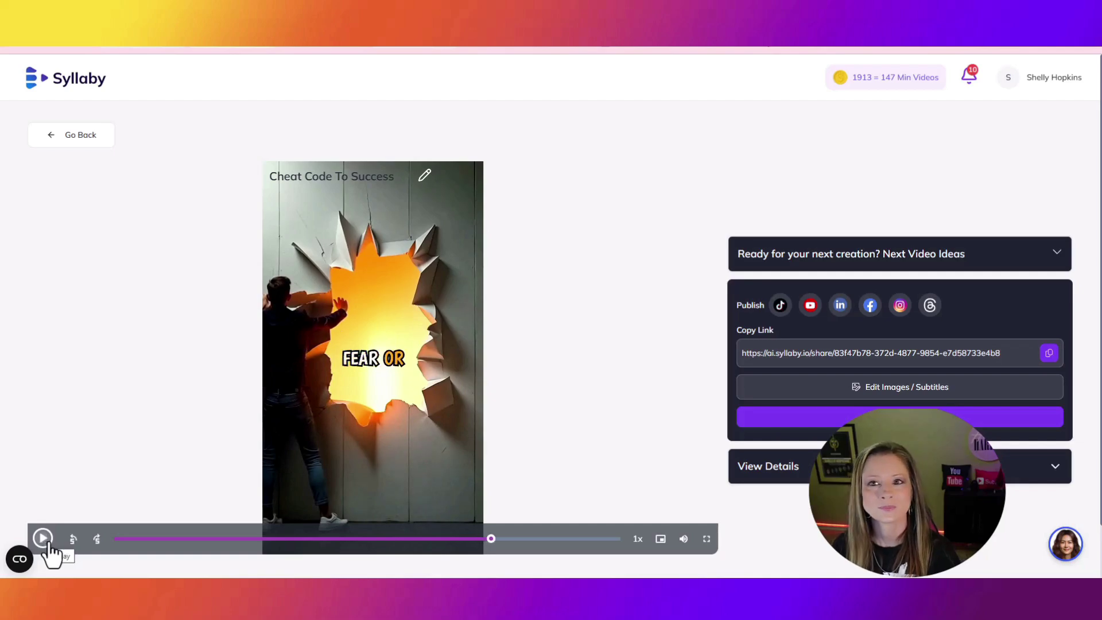